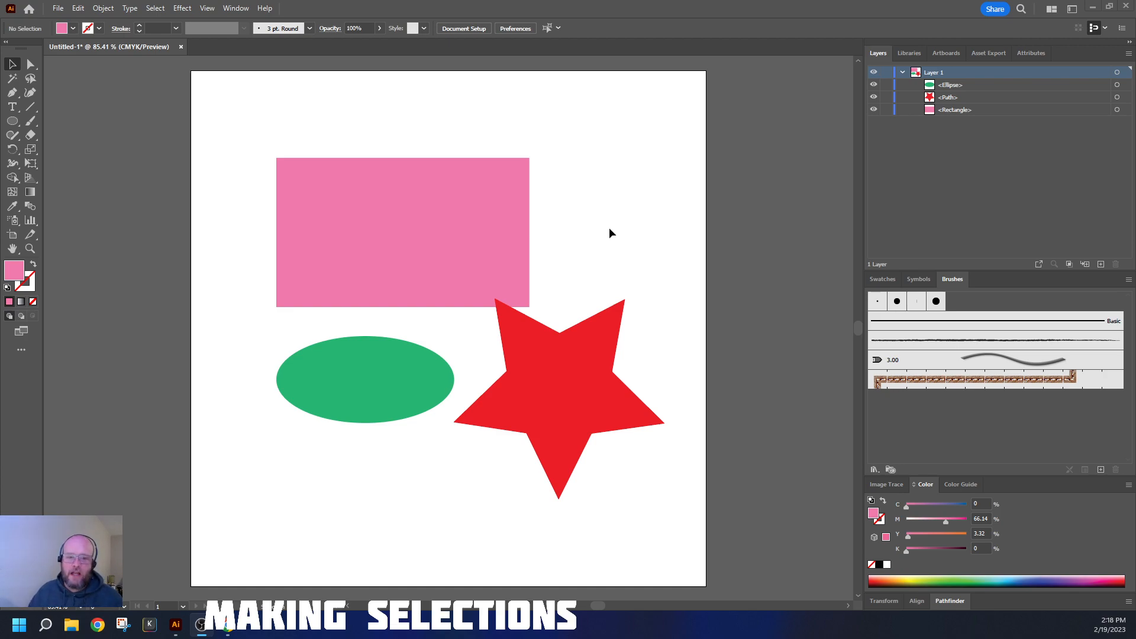
# Step: Select the rectangle, ellipse and star together with a marquee, move them slightly up and left, and clear the selection
pyautogui.click(609, 233)
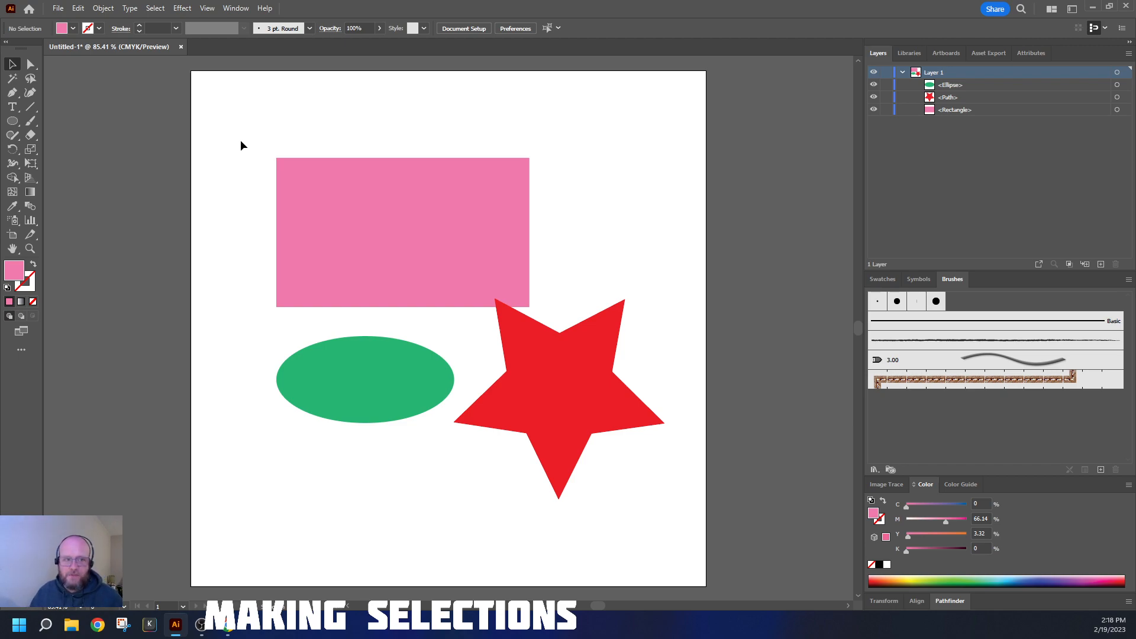
pyautogui.click(11, 65)
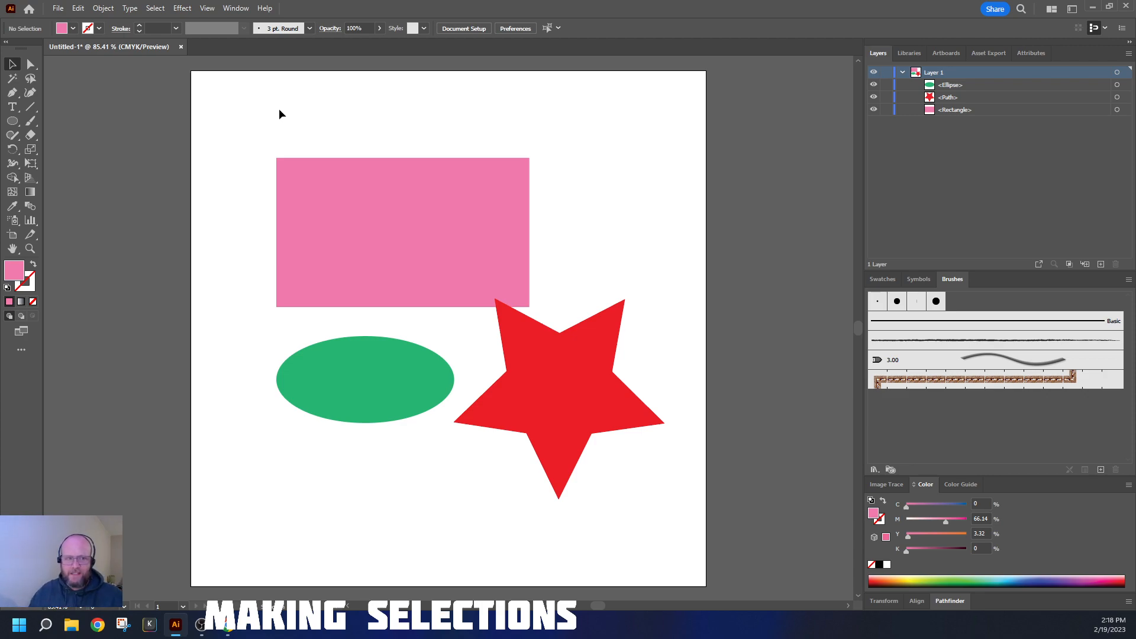
pyautogui.click(13, 67)
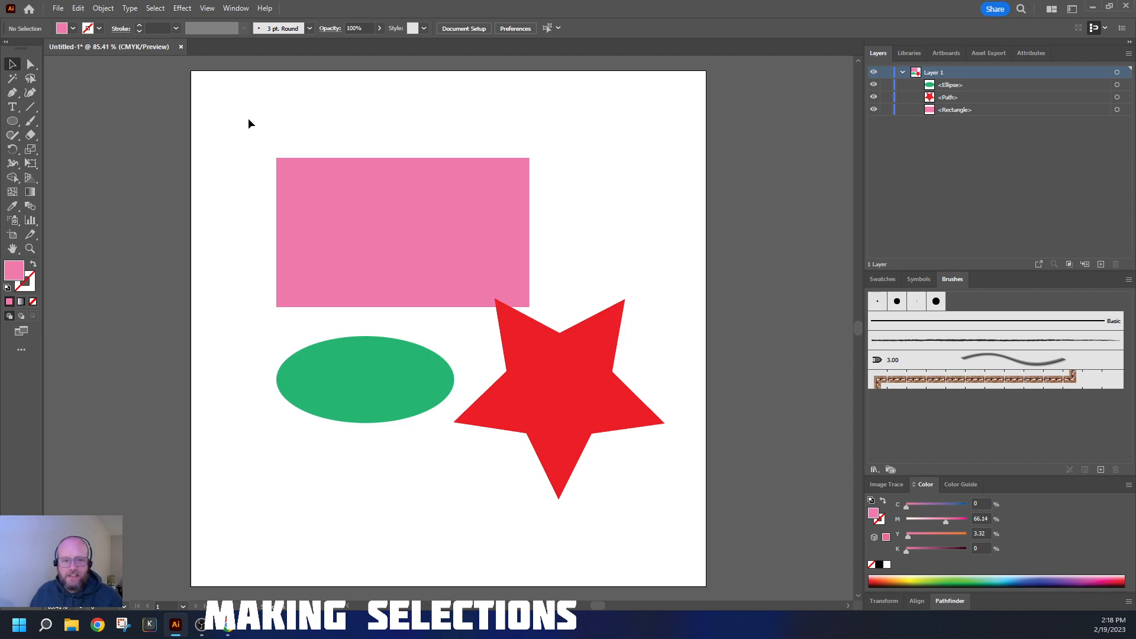
pyautogui.moveTo(255, 134); pyautogui.dragTo(685, 537)
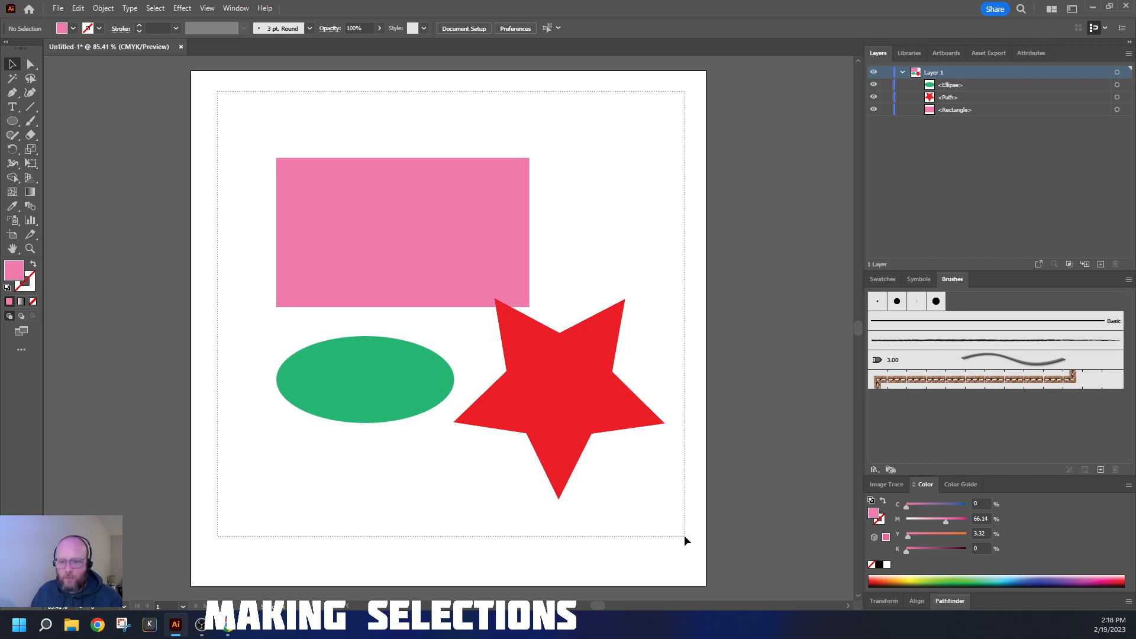
pyautogui.moveTo(684, 535); pyautogui.dragTo(568, 387)
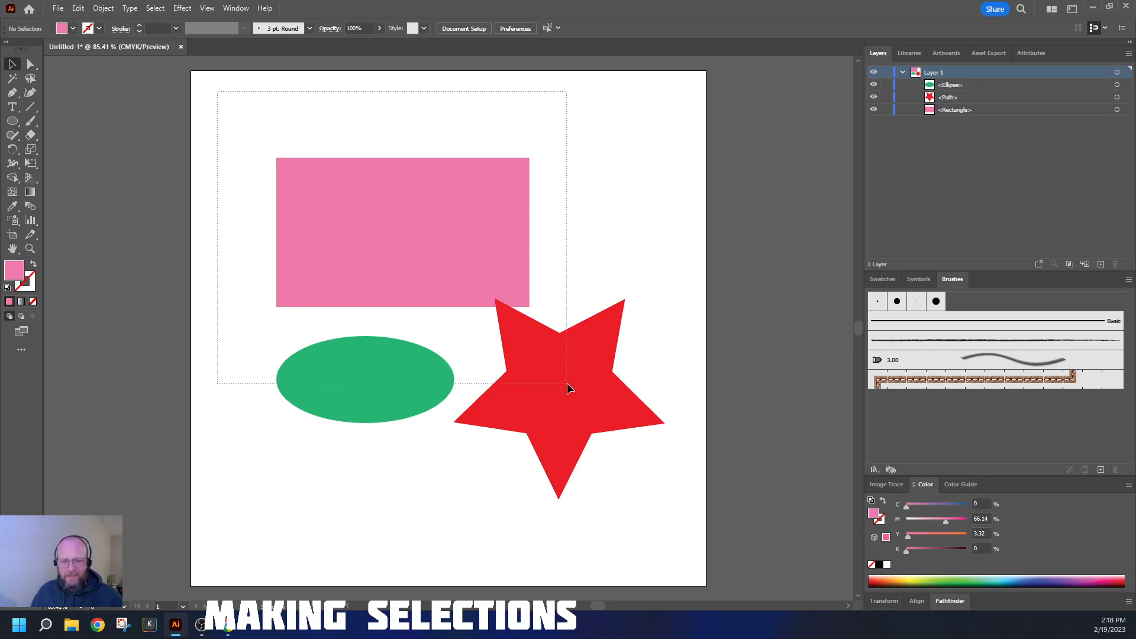
pyautogui.moveTo(567, 383); pyautogui.dragTo(565, 383)
pyautogui.moveTo(326, 210)
pyautogui.mouseDown()
pyautogui.moveTo(283, 158)
pyautogui.moveTo(269, 189)
pyautogui.moveTo(344, 293)
pyautogui.moveTo(325, 228)
pyautogui.mouseUp()
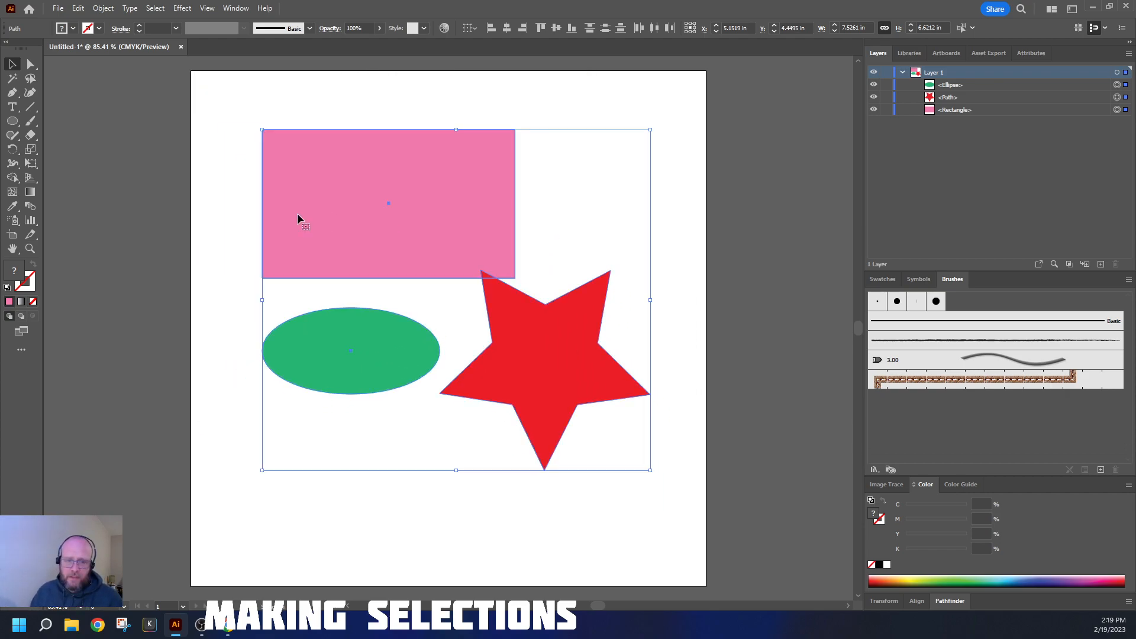
pyautogui.click(182, 188)
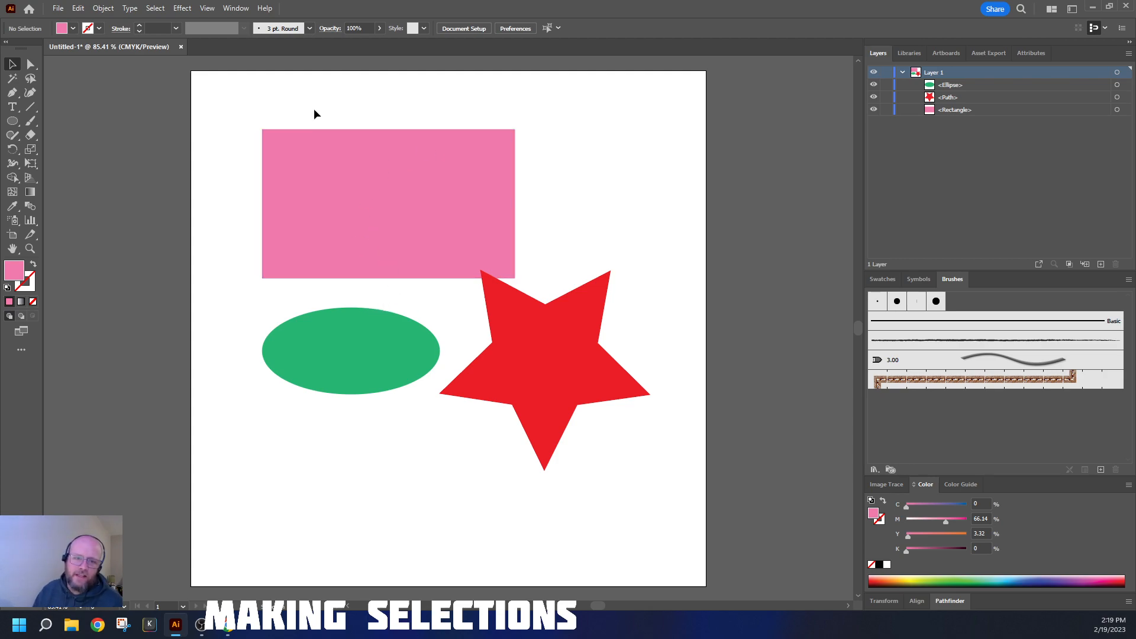
# Step: Move the pink rectangle down and right so it overlaps behind the ellipse and star, then deselect it
pyautogui.click(338, 158)
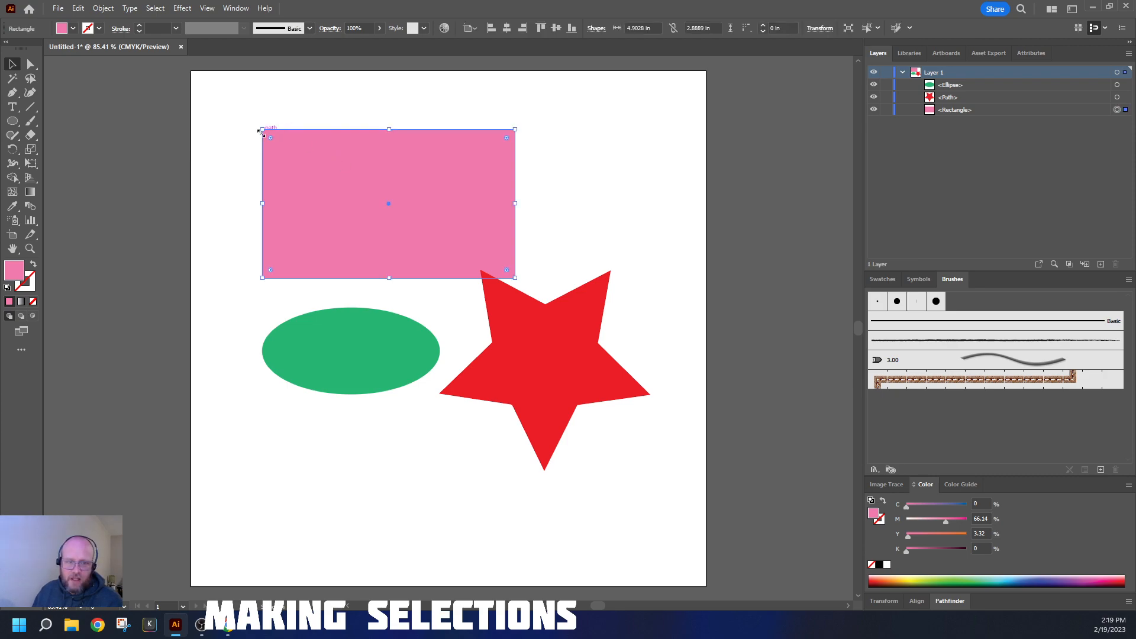
pyautogui.moveTo(347, 198)
pyautogui.mouseDown()
pyautogui.moveTo(352, 217)
pyautogui.moveTo(498, 172)
pyautogui.moveTo(258, 219)
pyautogui.moveTo(301, 260)
pyautogui.moveTo(366, 237)
pyautogui.moveTo(358, 181)
pyautogui.moveTo(342, 204)
pyautogui.mouseUp()
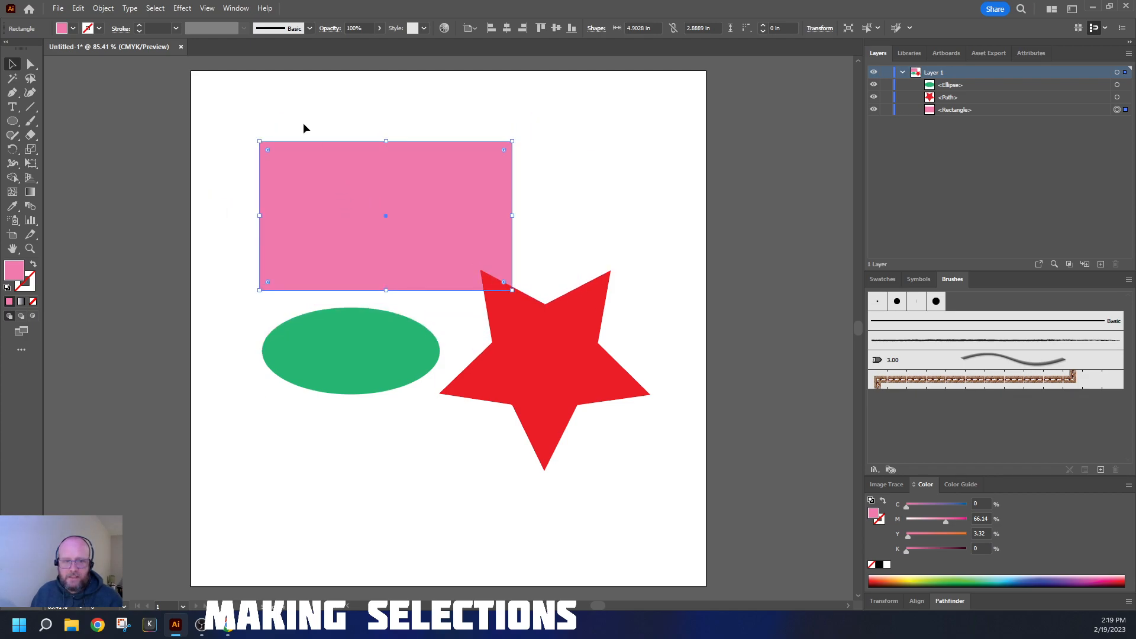
pyautogui.click(151, 129)
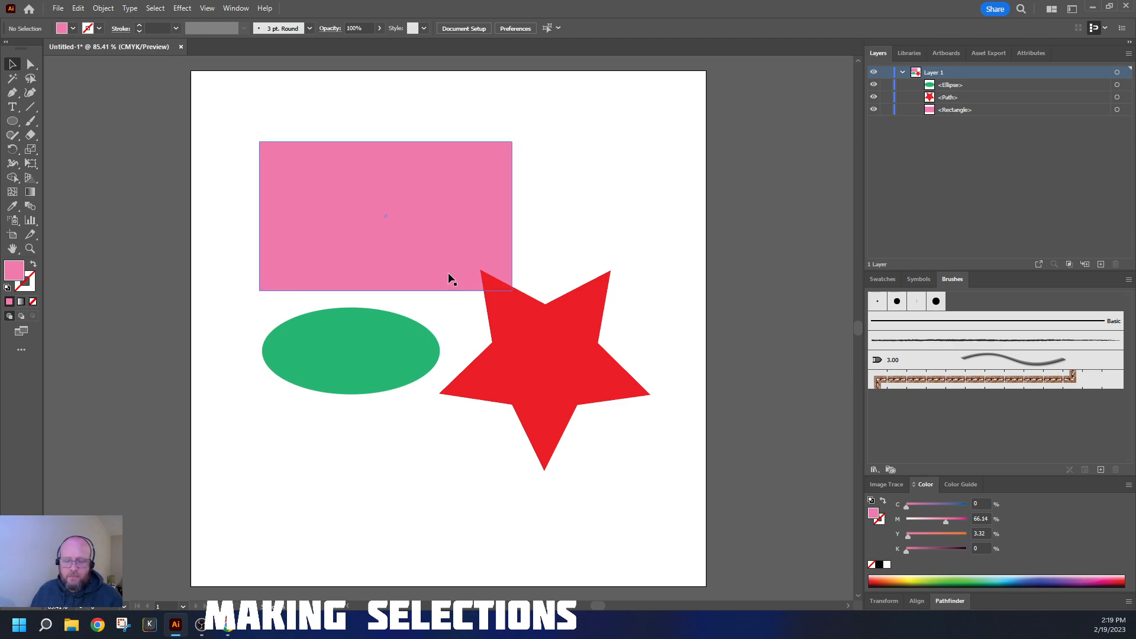
pyautogui.moveTo(418, 222); pyautogui.dragTo(479, 296)
pyautogui.click(468, 154)
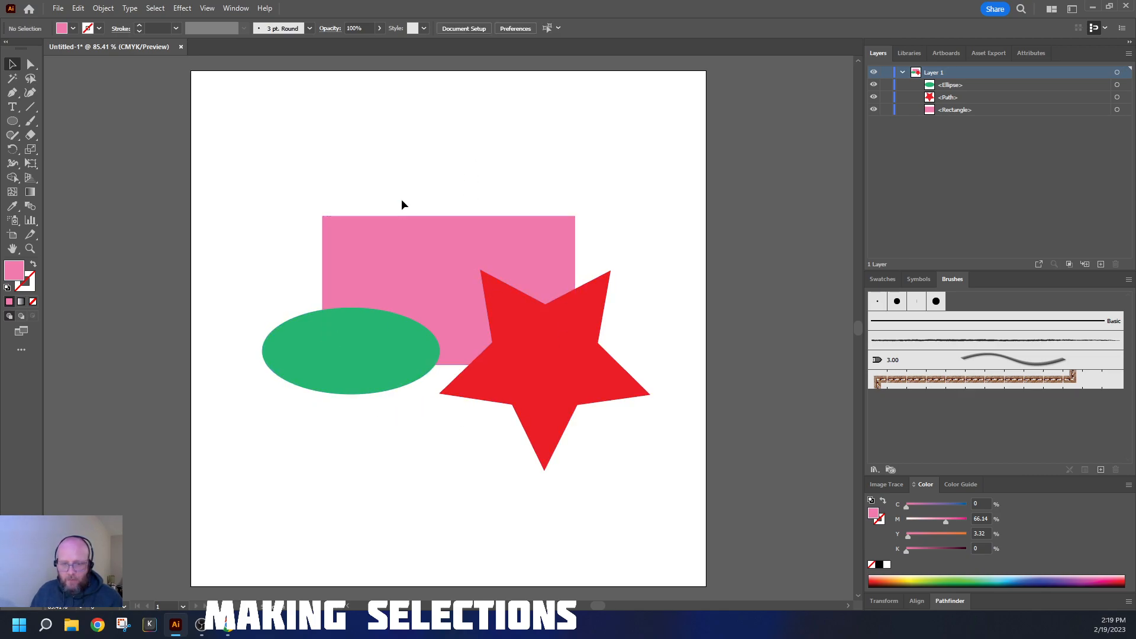
# Step: Marquee-select the three overlapping shapes, clear that selection, then select only the pink rectangle and deselect it
pyautogui.moveTo(371, 168); pyautogui.dragTo(553, 353)
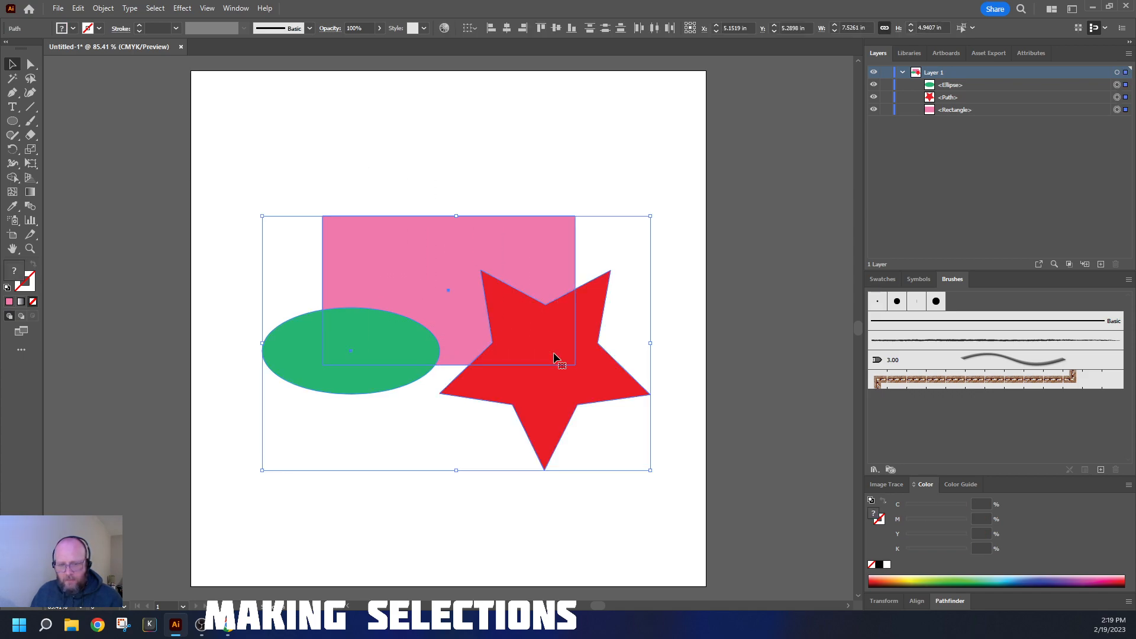
pyautogui.click(447, 532)
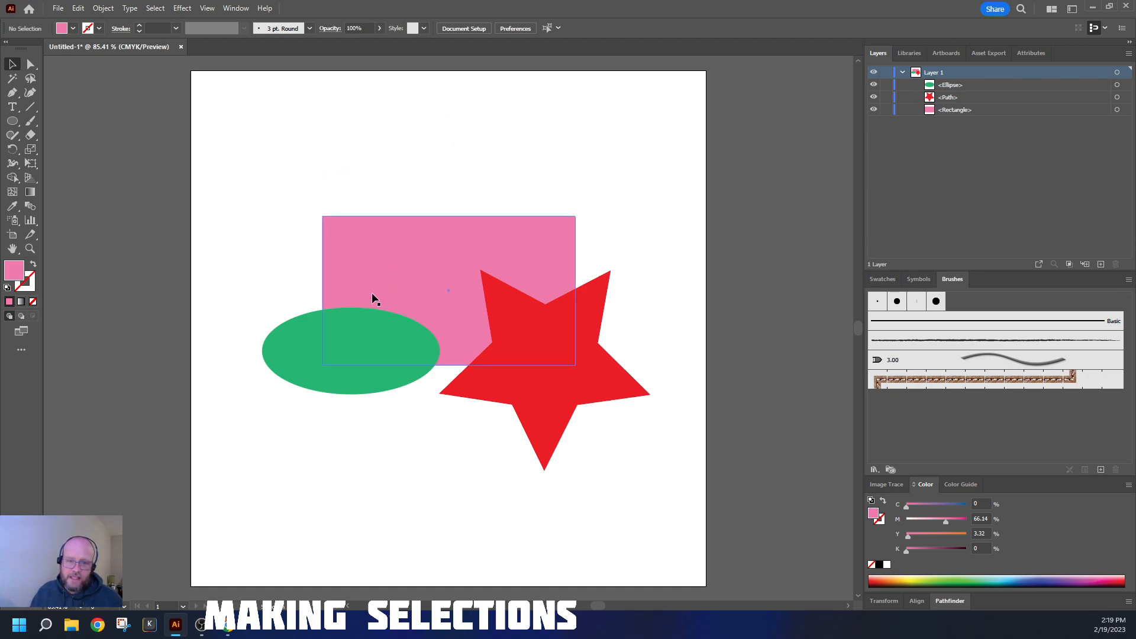
pyautogui.click(383, 242)
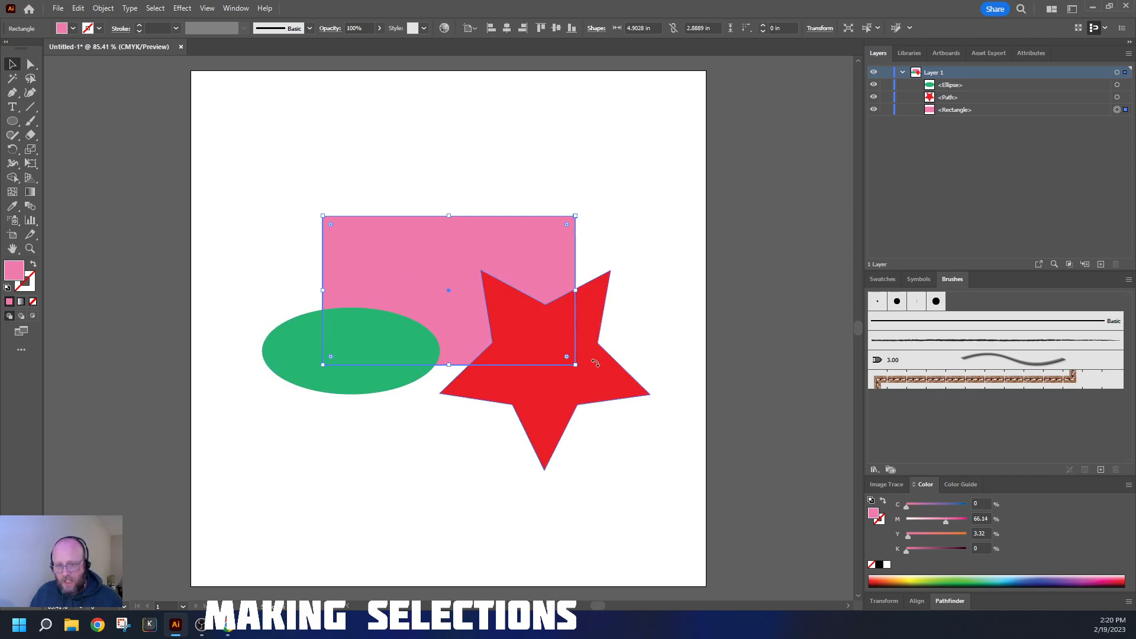
pyautogui.click(680, 334)
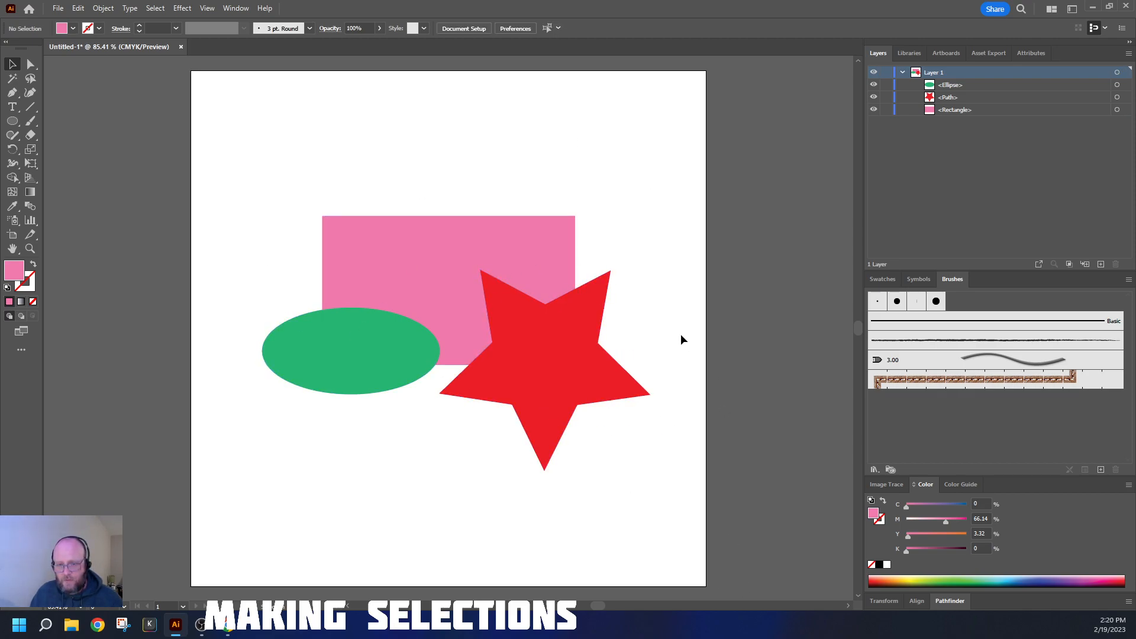
# Step: Select the pink rectangle and the red star together and move them left so they overlap the ellipse more
pyautogui.click(403, 255)
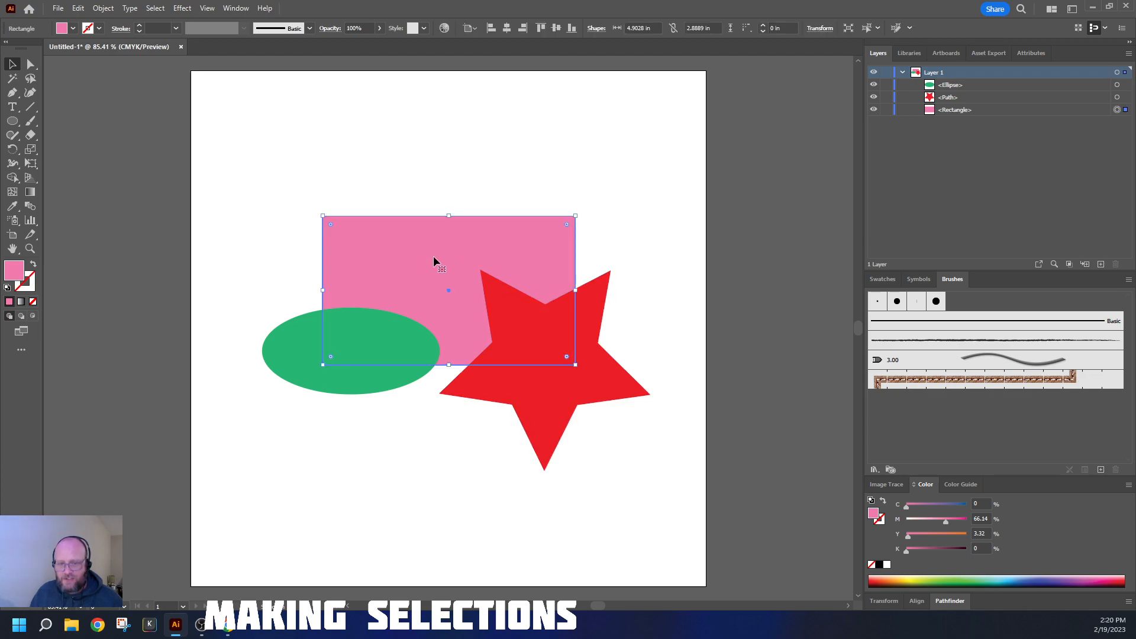
pyautogui.keyDown('shift'); pyautogui.click(601, 376); pyautogui.keyUp('shift')
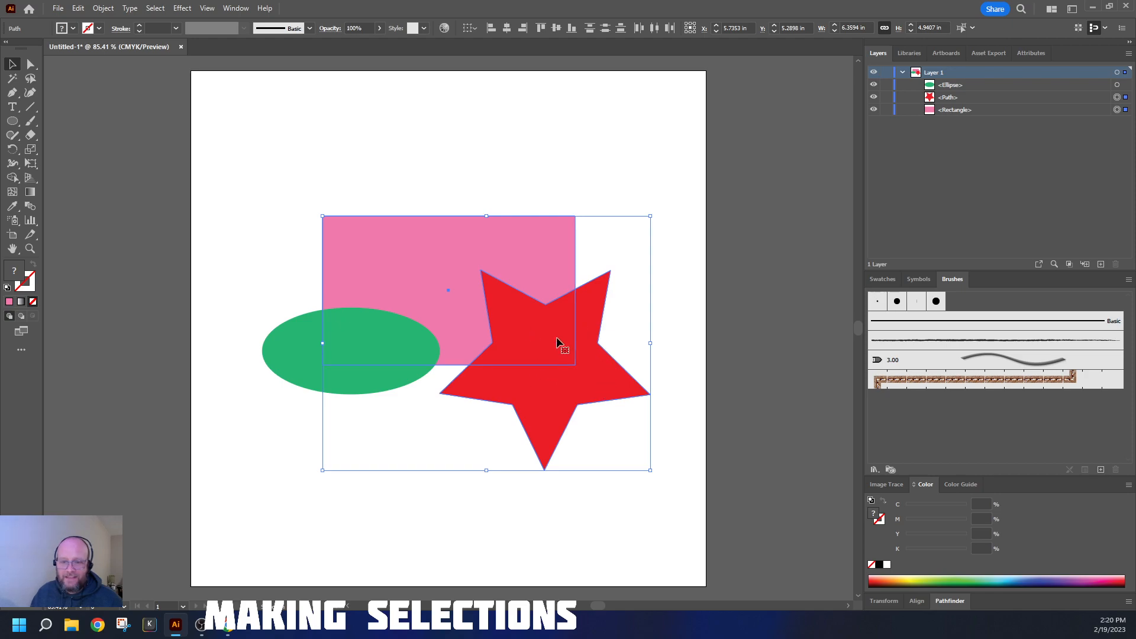
pyautogui.moveTo(512, 331); pyautogui.dragTo(441, 340)
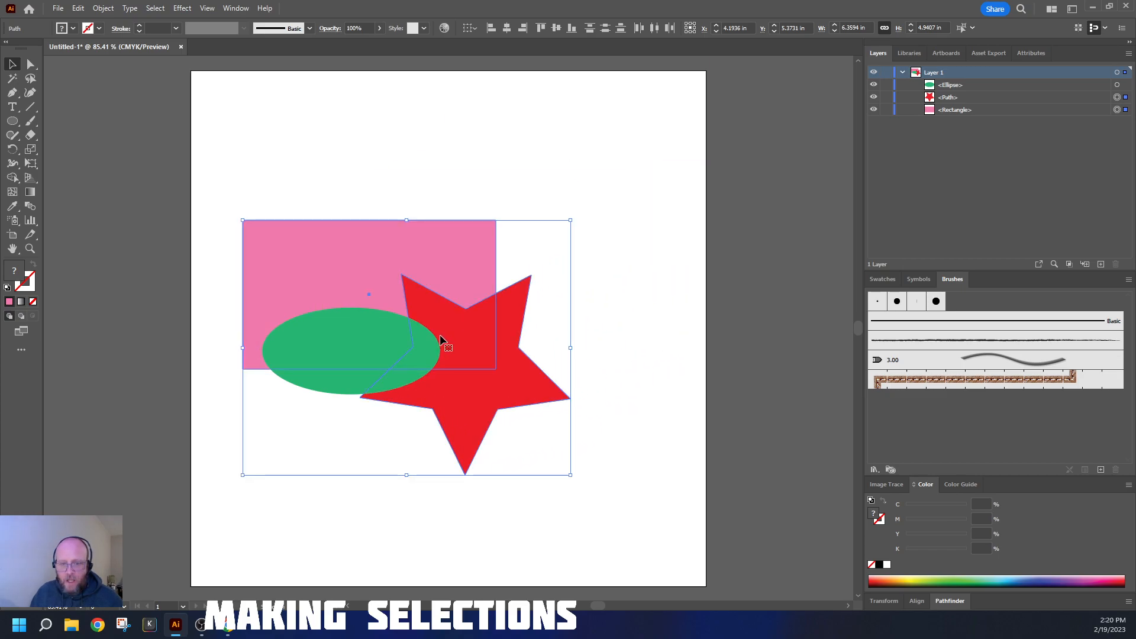
# Step: Add the ellipse and move all three shapes up and right, then drop the rectangle from the selection and shift the other two slightly down
pyautogui.keyDown('shift'); pyautogui.click(323, 383); pyautogui.keyUp('shift')
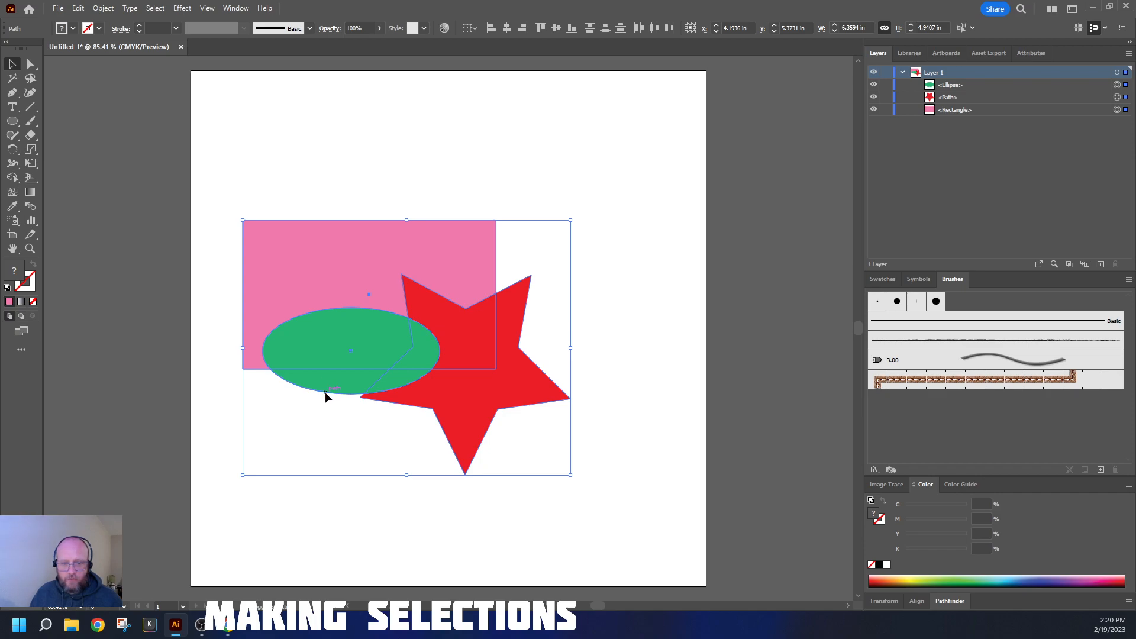
pyautogui.moveTo(340, 388); pyautogui.dragTo(486, 170)
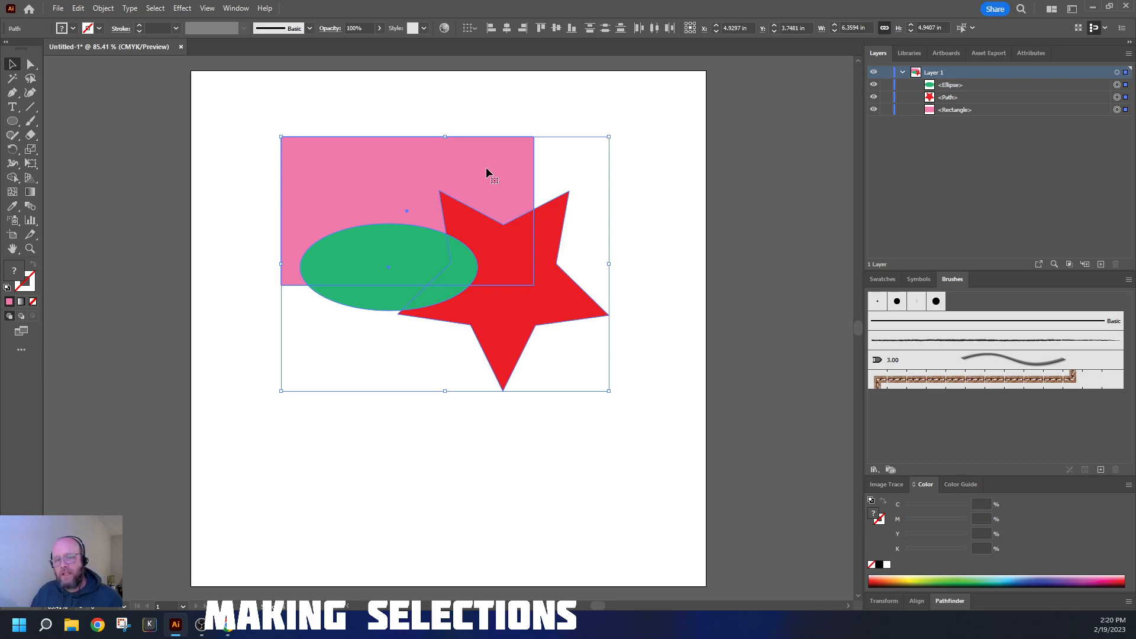
pyautogui.keyDown('shift'); pyautogui.click(356, 158); pyautogui.keyUp('shift')
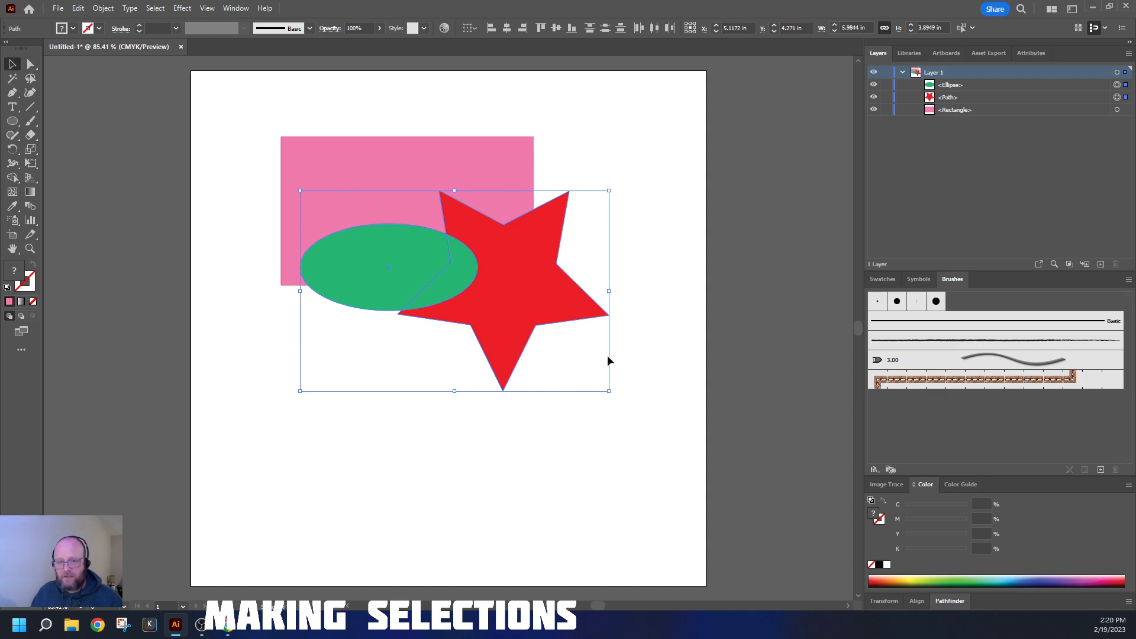
pyautogui.moveTo(507, 318)
pyautogui.mouseDown()
pyautogui.moveTo(521, 464)
pyautogui.moveTo(516, 325)
pyautogui.moveTo(517, 385)
pyautogui.moveTo(503, 322)
pyautogui.moveTo(492, 322)
pyautogui.mouseUp()
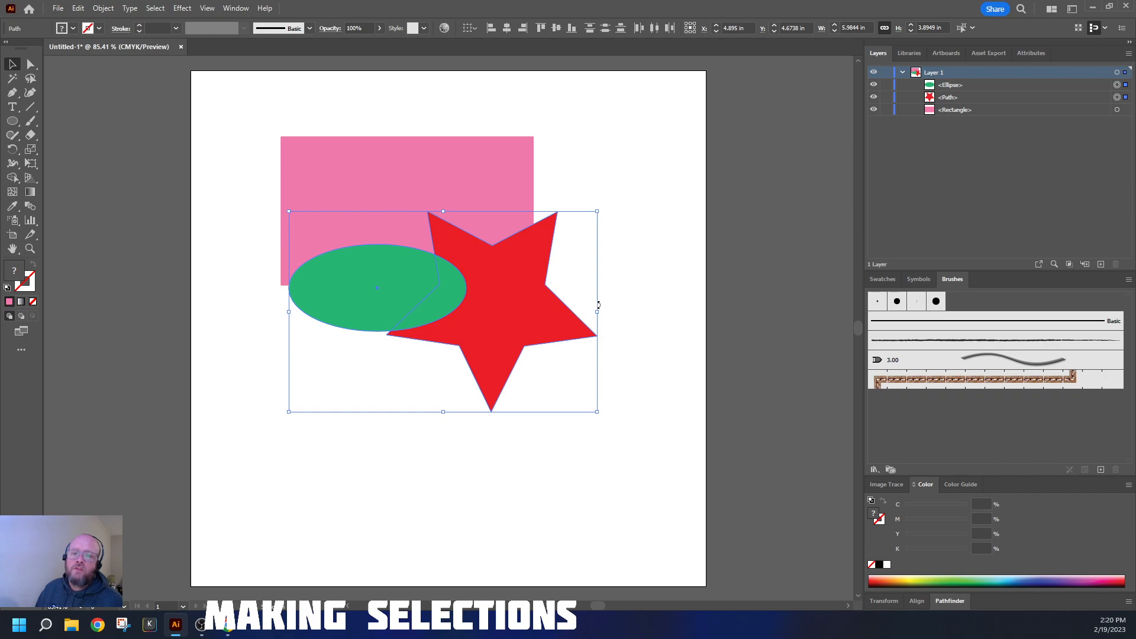
# Step: Select all three shapes with a marquee and move them off the artboard's right edge
pyautogui.click(661, 185)
pyautogui.moveTo(643, 118); pyautogui.dragTo(253, 425)
pyautogui.moveTo(341, 199); pyautogui.dragTo(749, 288)
# Step: Draw the left half of a curved, skull-like pink shape with the Pen tool, ending in a narrow stem, and deselect it
pyautogui.click(12, 92)
pyautogui.click(471, 167)
pyautogui.click(390, 179)
pyautogui.moveTo(391, 177); pyautogui.dragTo(387, 173)
pyautogui.moveTo(319, 228); pyautogui.dragTo(325, 266)
pyautogui.moveTo(362, 341); pyautogui.dragTo(425, 411)
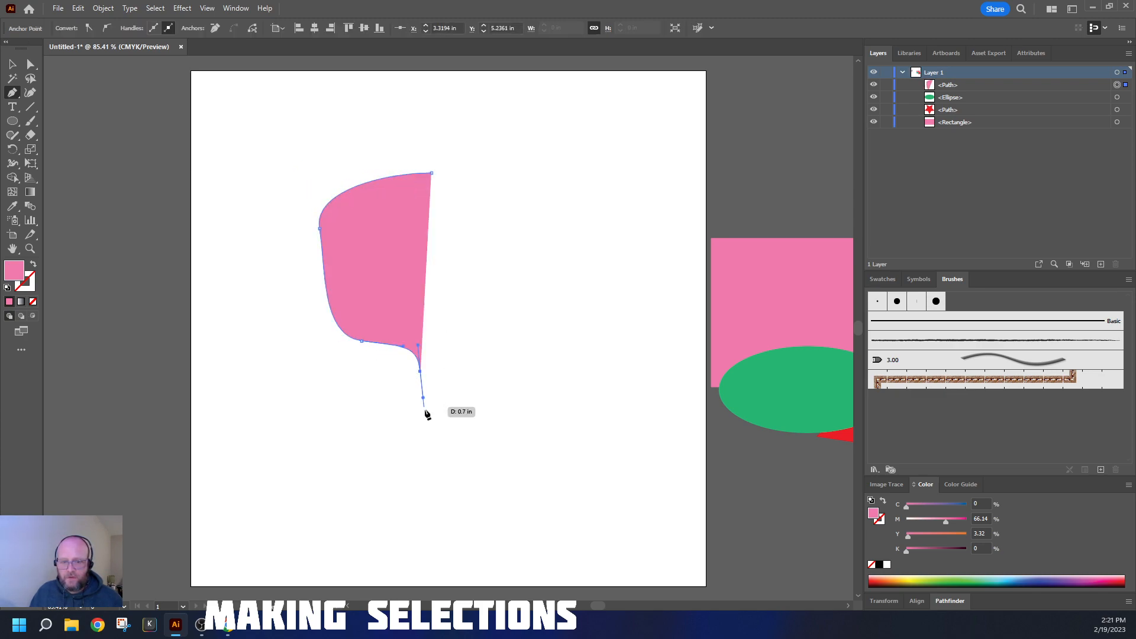
pyautogui.click(431, 403)
pyautogui.moveTo(448, 403); pyautogui.dragTo(447, 404)
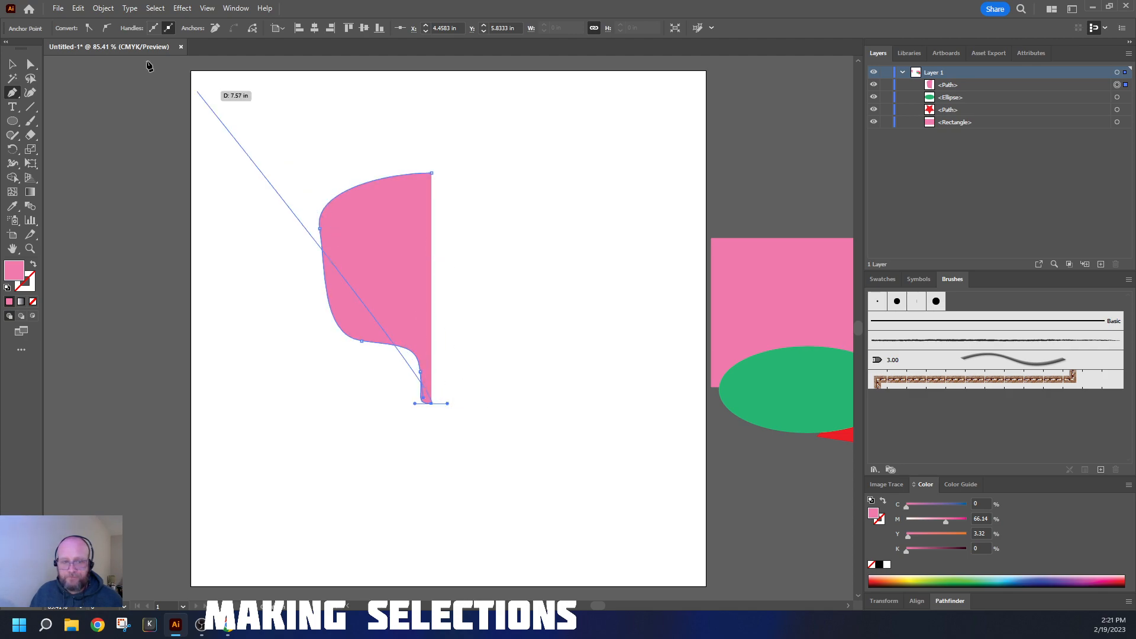
pyautogui.press('v')
pyautogui.click(480, 218)
pyautogui.click(399, 232)
pyautogui.click(252, 170)
# Step: Draw an eye ellipse about 0.61 by 0.72 in inside the pink half-shape, fill it blue, and deselect it
pyautogui.click(12, 121)
pyautogui.moveTo(375, 222); pyautogui.dragTo(407, 260)
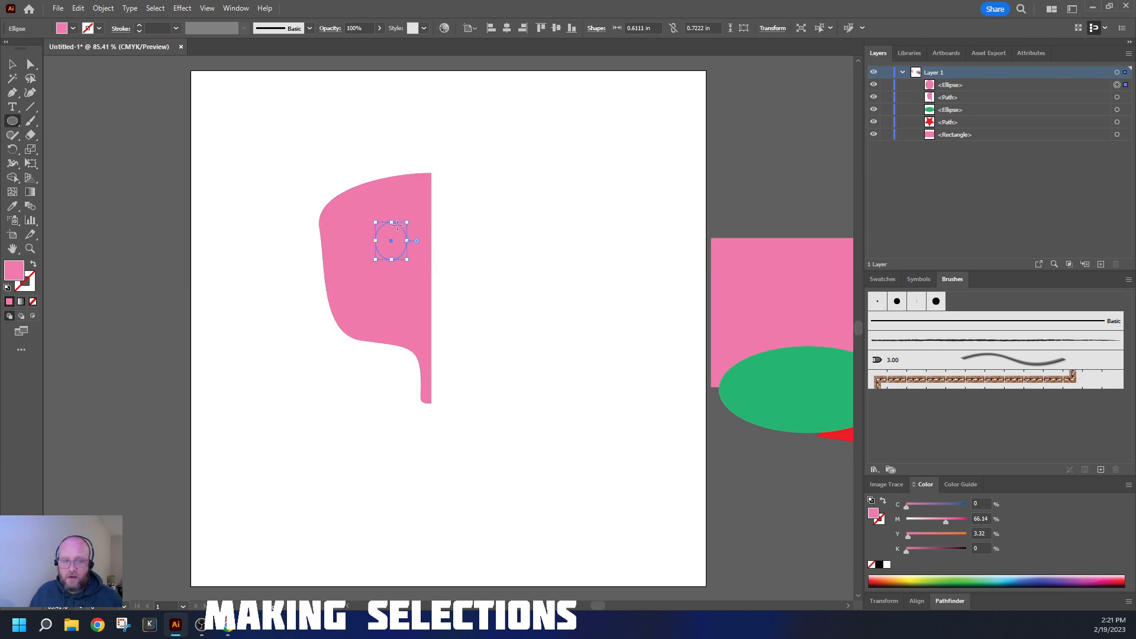
pyautogui.click(73, 28)
pyautogui.click(73, 49)
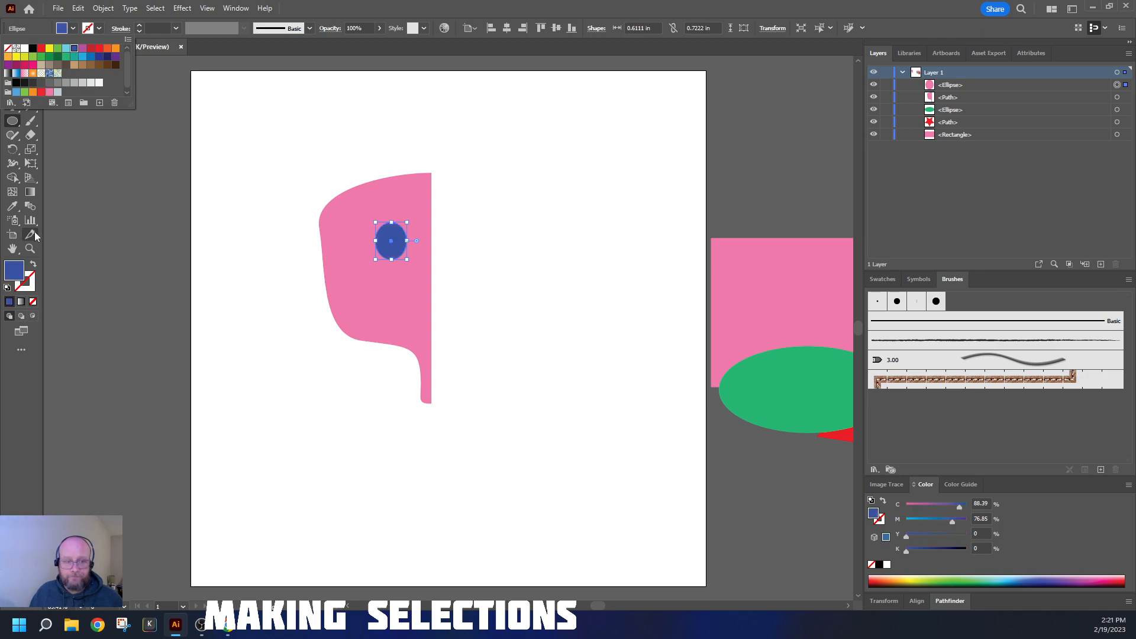
pyautogui.click(21, 398)
pyautogui.click(13, 64)
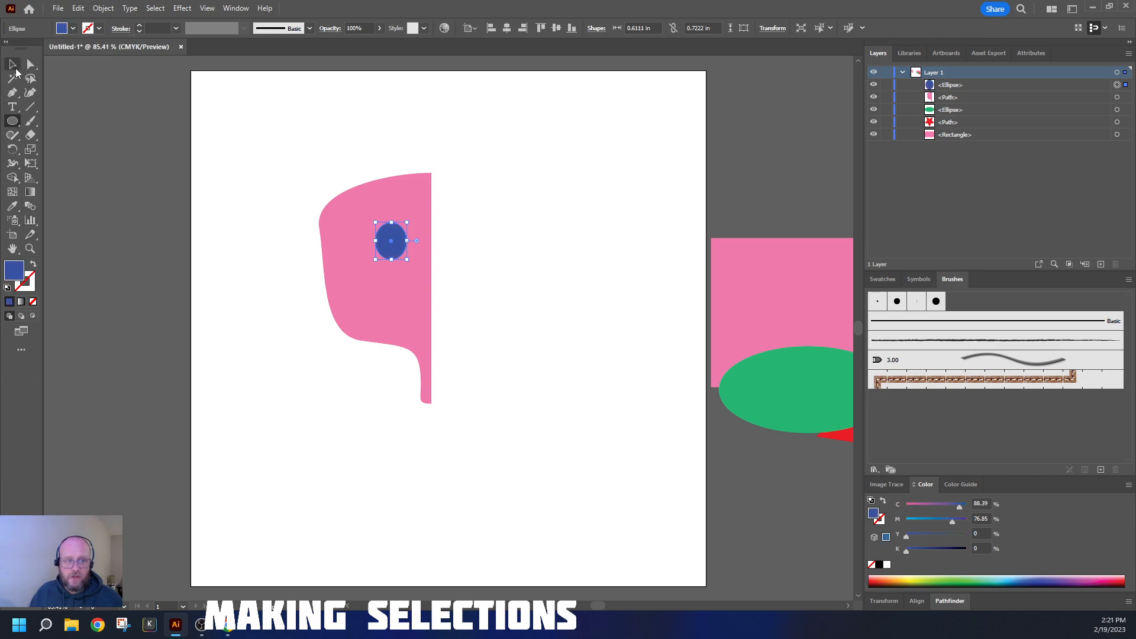
pyautogui.click(379, 141)
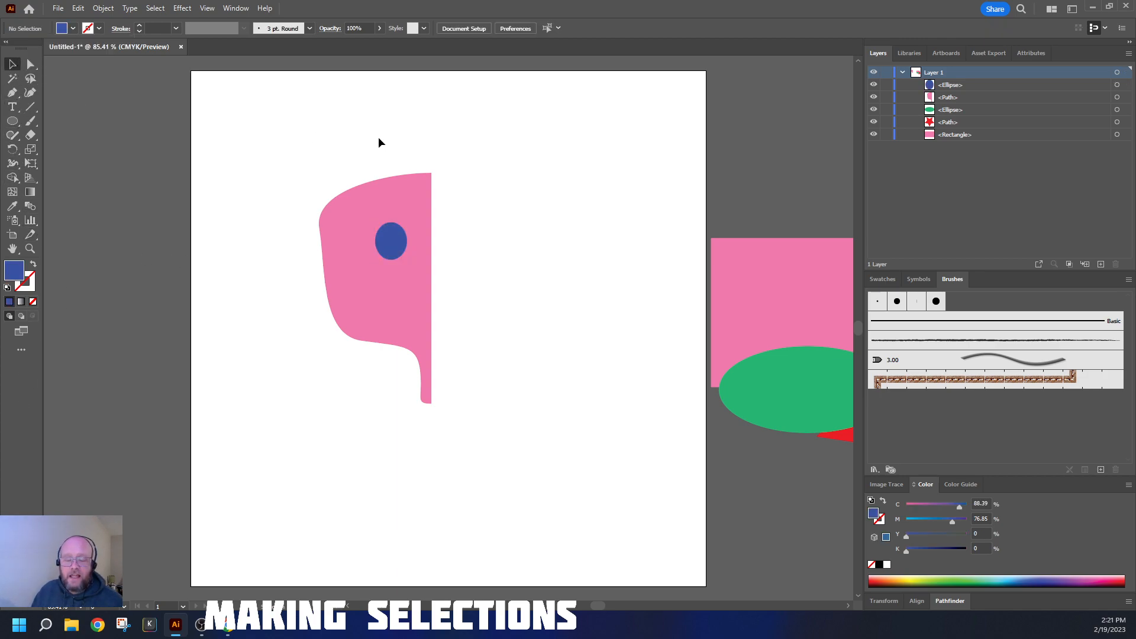
pyautogui.moveTo(449, 154); pyautogui.dragTo(355, 305)
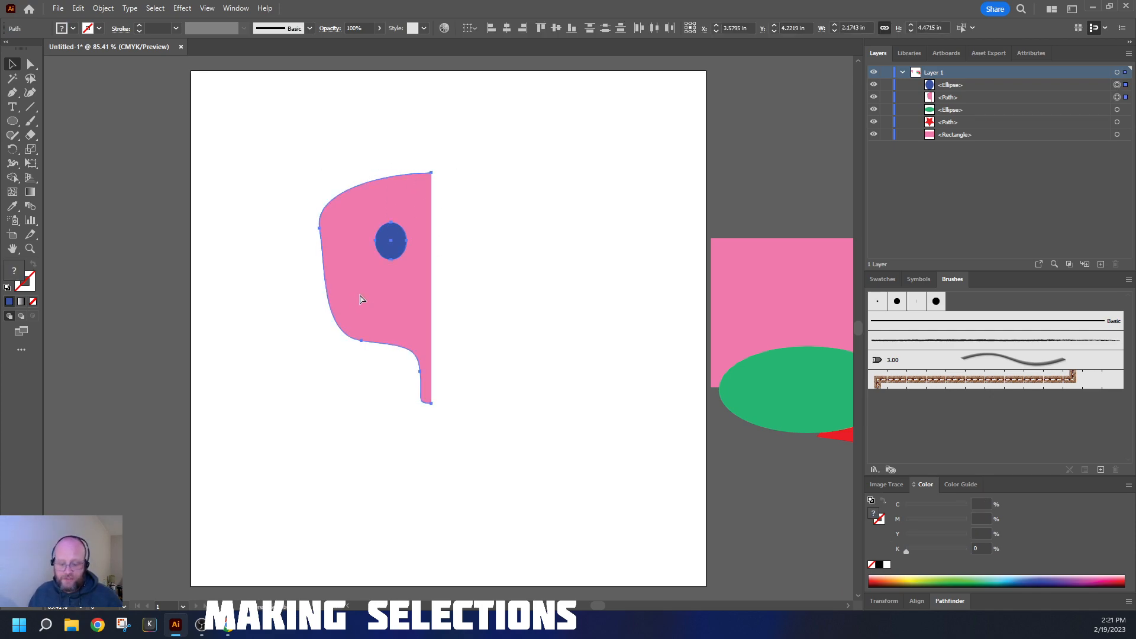
pyautogui.hotkey('ctrl', 'd')
pyautogui.hotkey('ctrl', 'f')
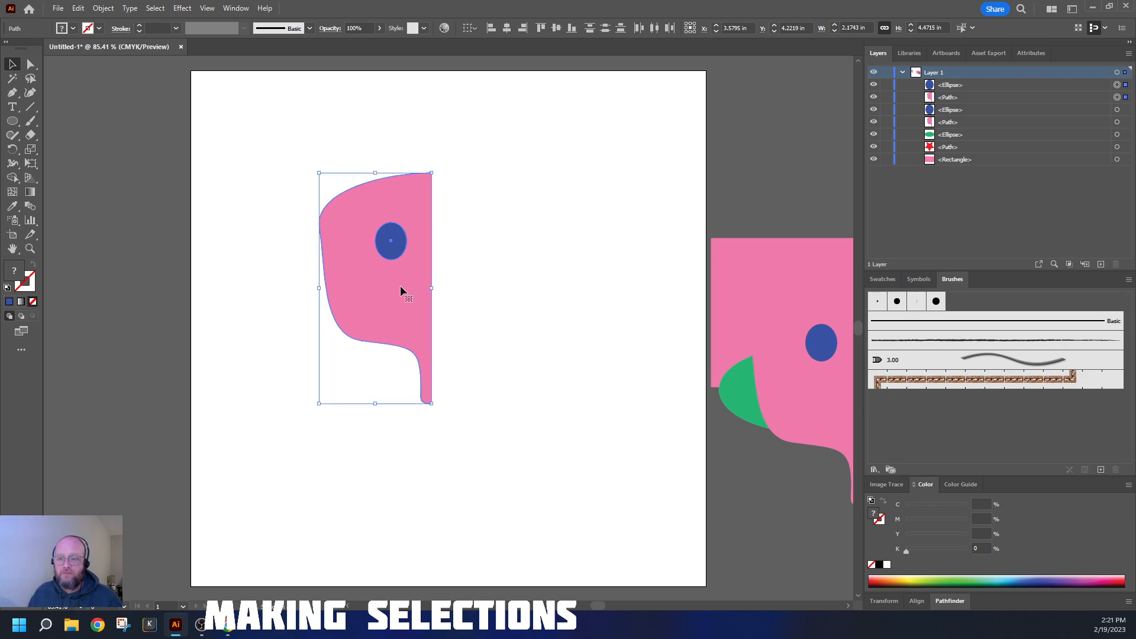
pyautogui.hotkey('ctrl', 'z')
pyautogui.hotkey('ctrl', 'z')
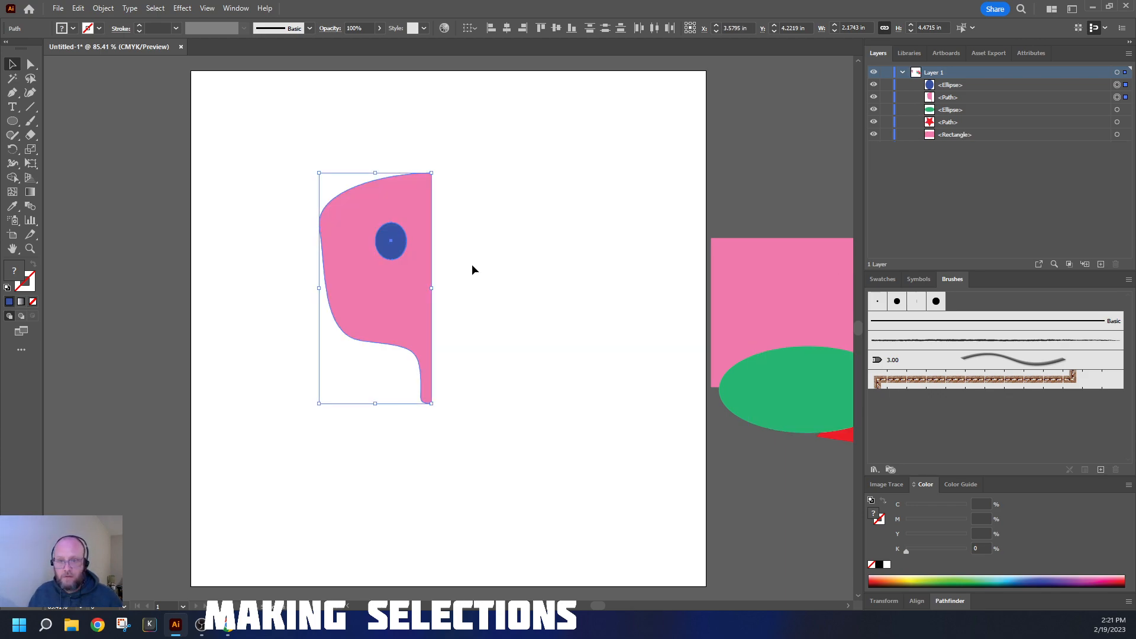
pyautogui.click(471, 264)
# Step: Duplicate the pink half-shape and its eye in place, flip the copy horizontally about its right-center reference point, and deselect it
pyautogui.moveTo(494, 110); pyautogui.dragTo(317, 355)
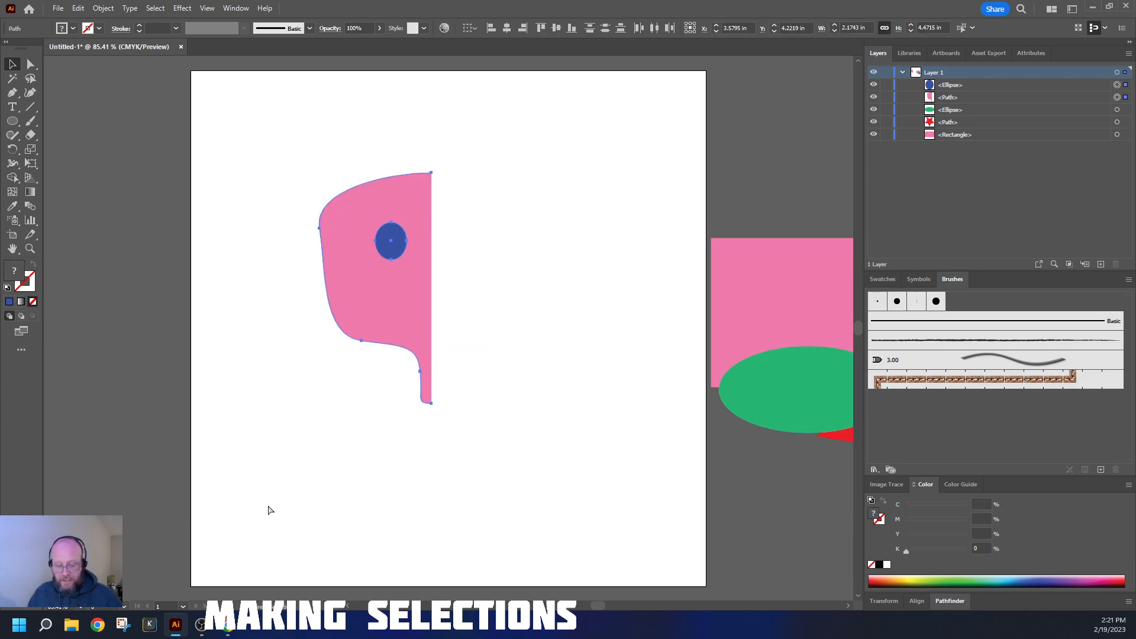
pyautogui.hotkey('ctrl', 'f')
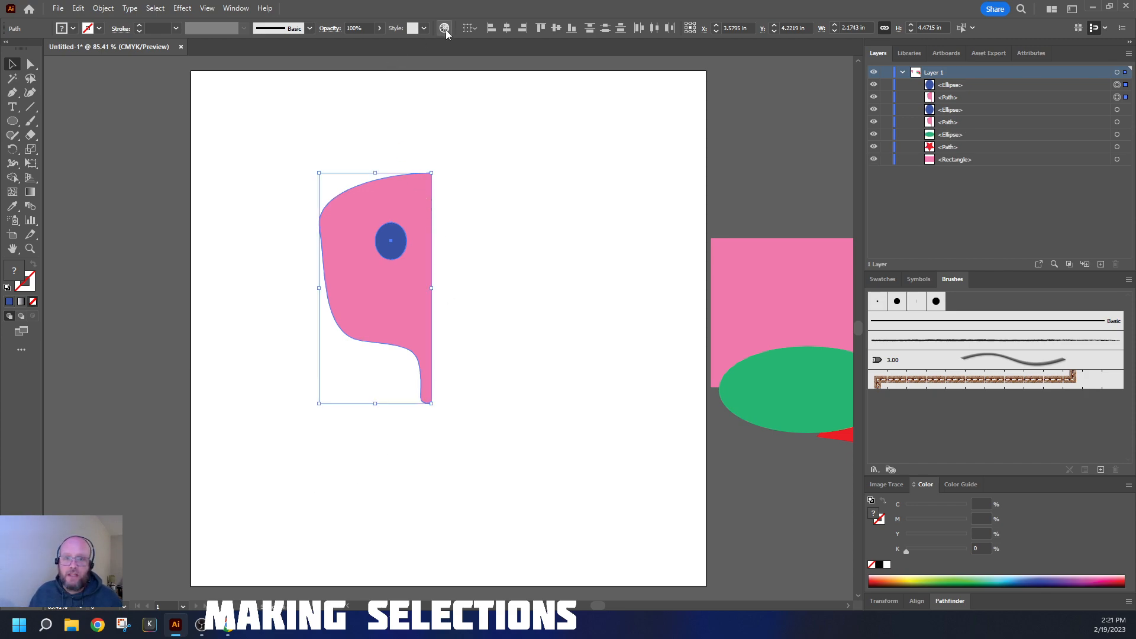
pyautogui.click(704, 28)
pyautogui.click(583, 57)
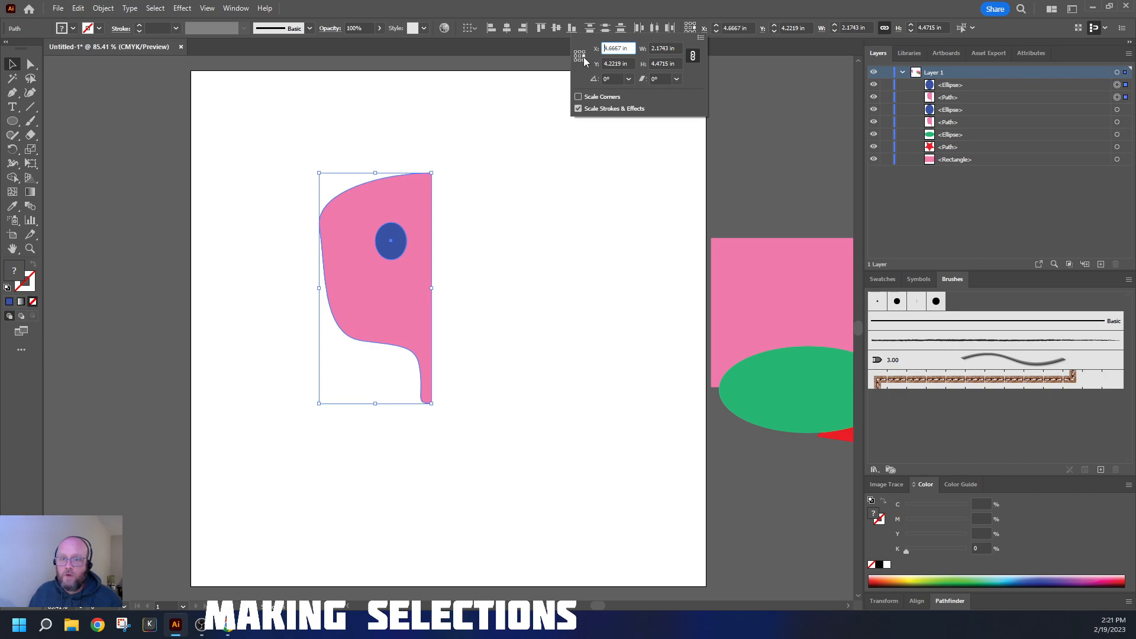
pyautogui.click(700, 39)
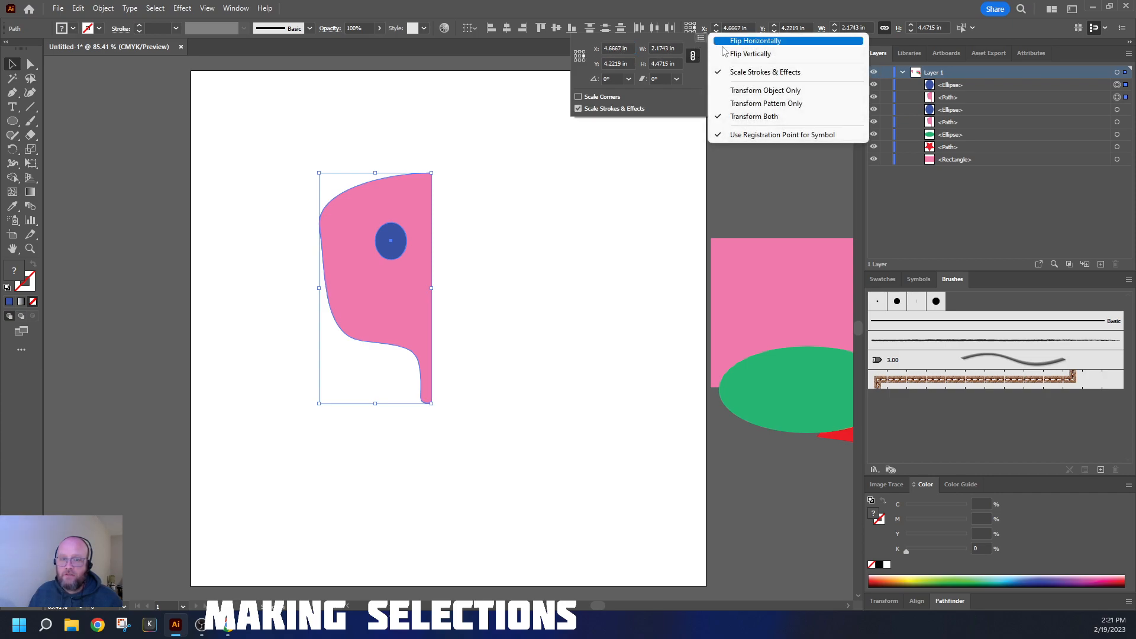
pyautogui.click(749, 41)
pyautogui.click(449, 161)
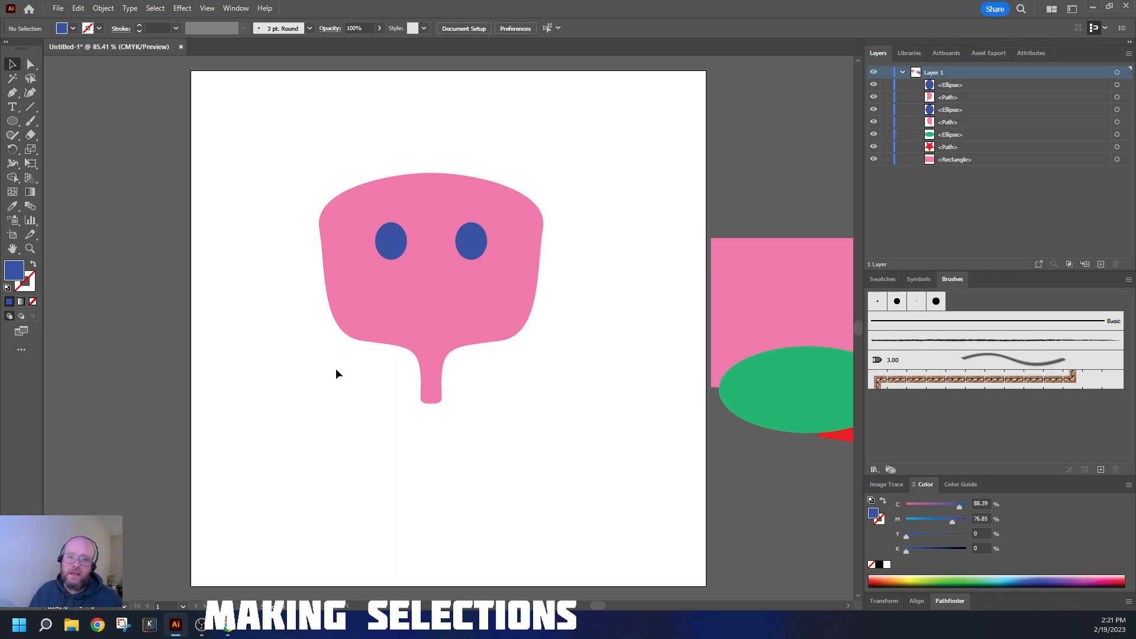
# Step: Try to join both pink halves and both eyes with the Join path command, undo it, and deselect everything
pyautogui.moveTo(567, 129); pyautogui.dragTo(278, 373)
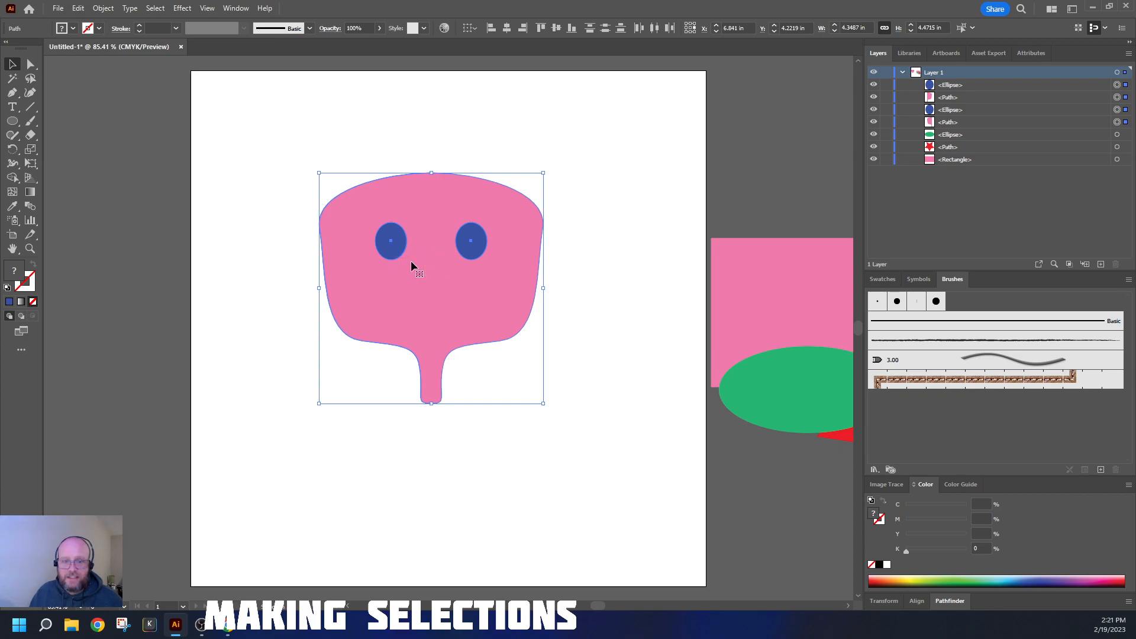
pyautogui.click(103, 8)
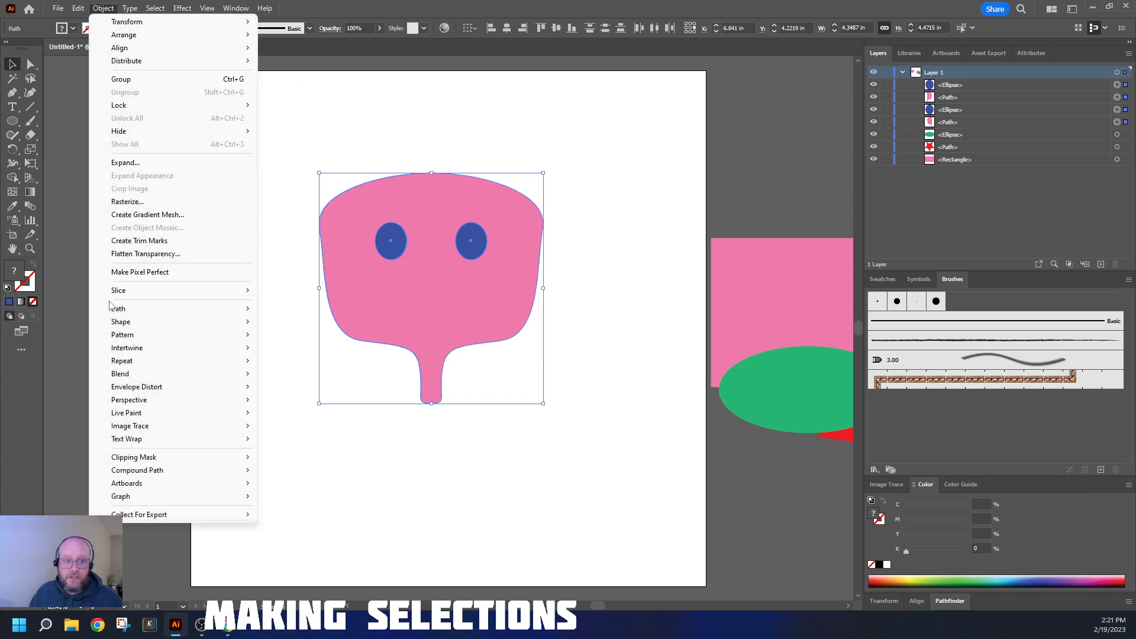
pyautogui.moveTo(177, 308)
pyautogui.click(353, 312)
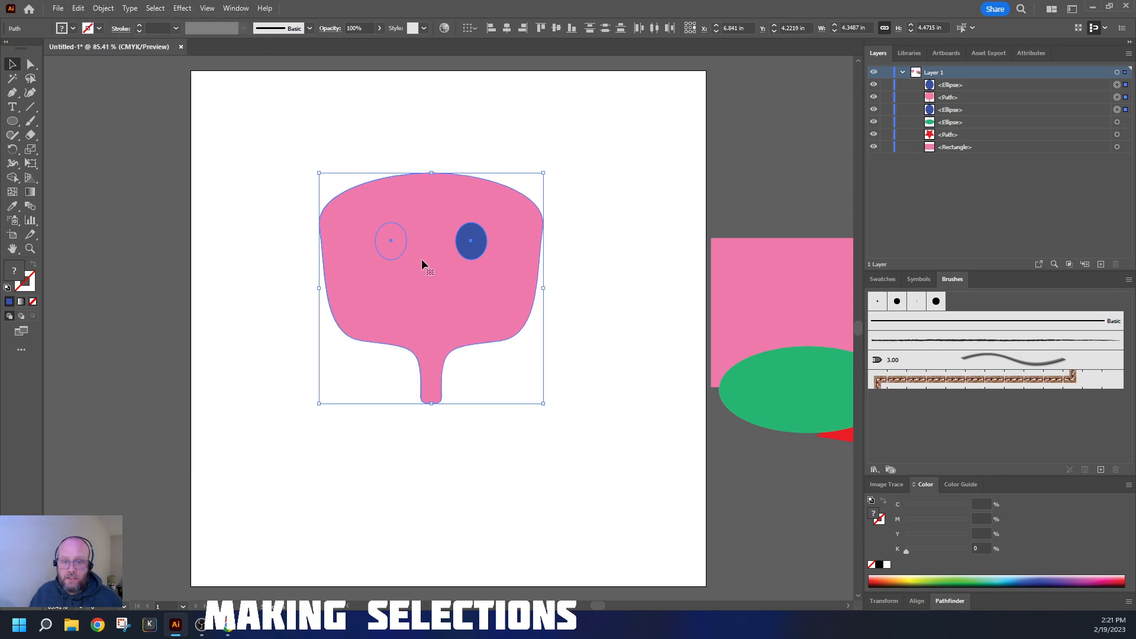
pyautogui.hotkey('ctrl', 'z')
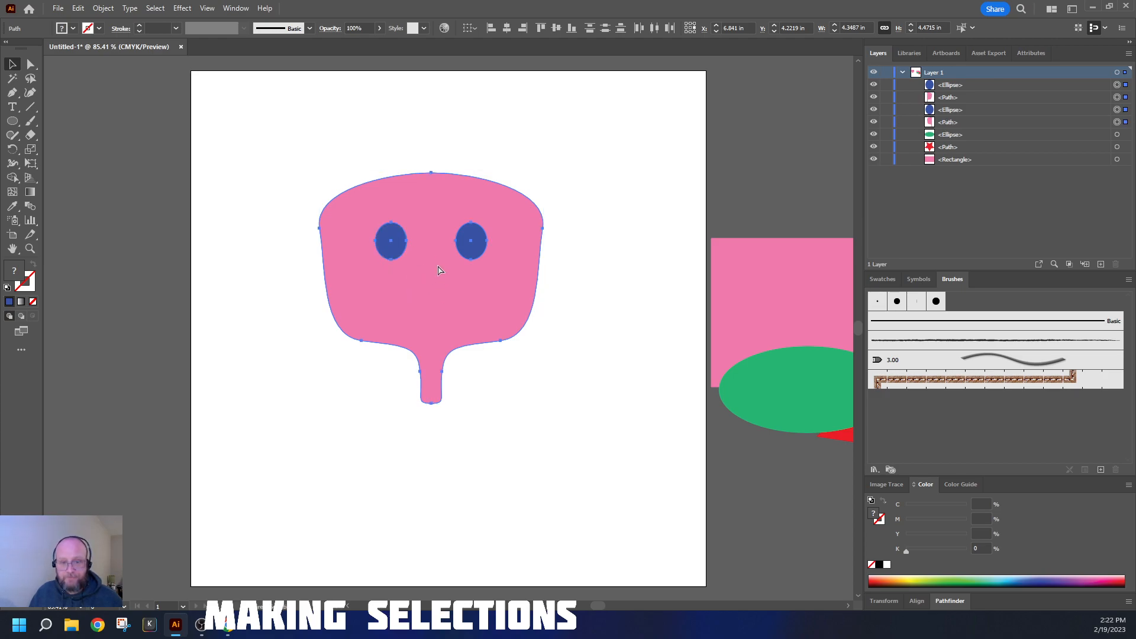
pyautogui.click(521, 146)
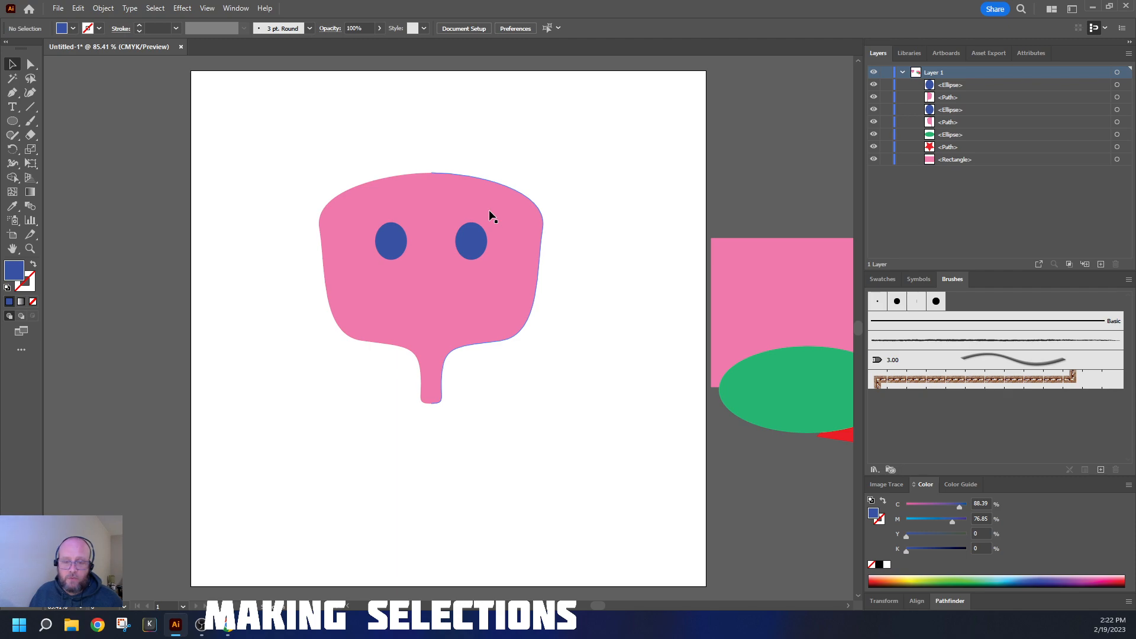
# Step: Select only the two pink halves, join them into a single path, and deselect it
pyautogui.click(489, 192)
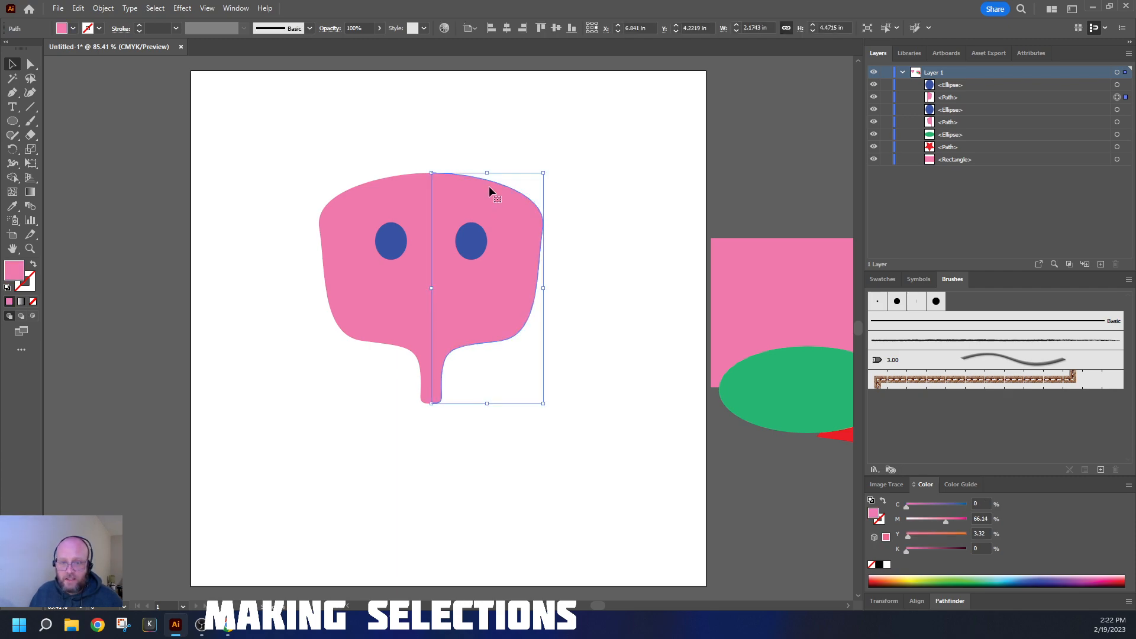
pyautogui.keyDown('shift'); pyautogui.click(354, 190); pyautogui.keyUp('shift')
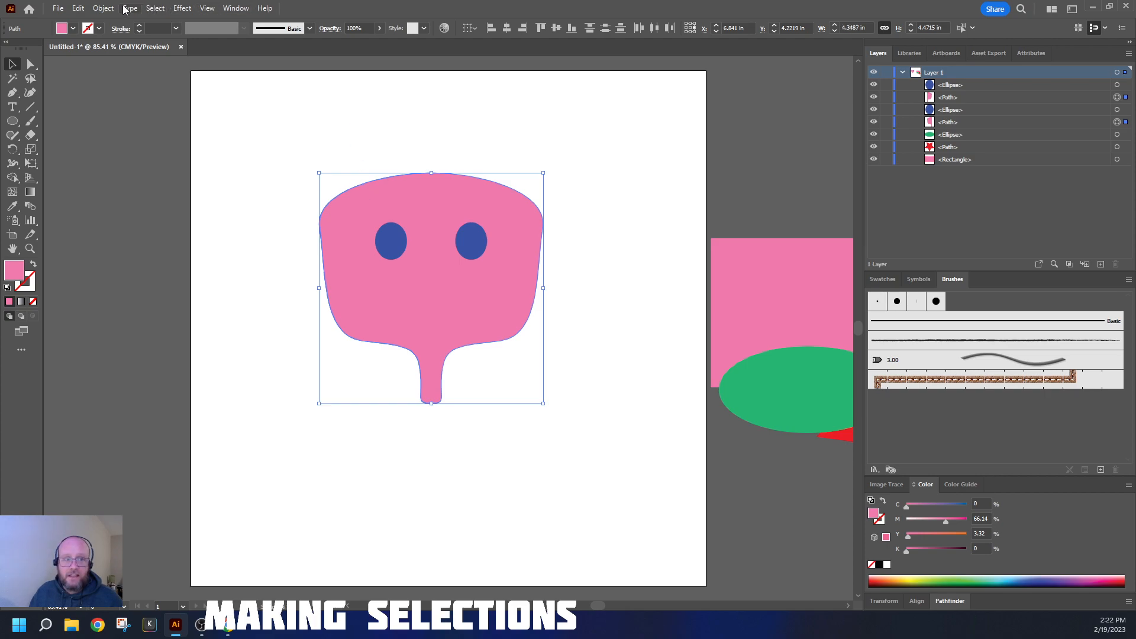
pyautogui.click(103, 8)
pyautogui.moveTo(167, 309)
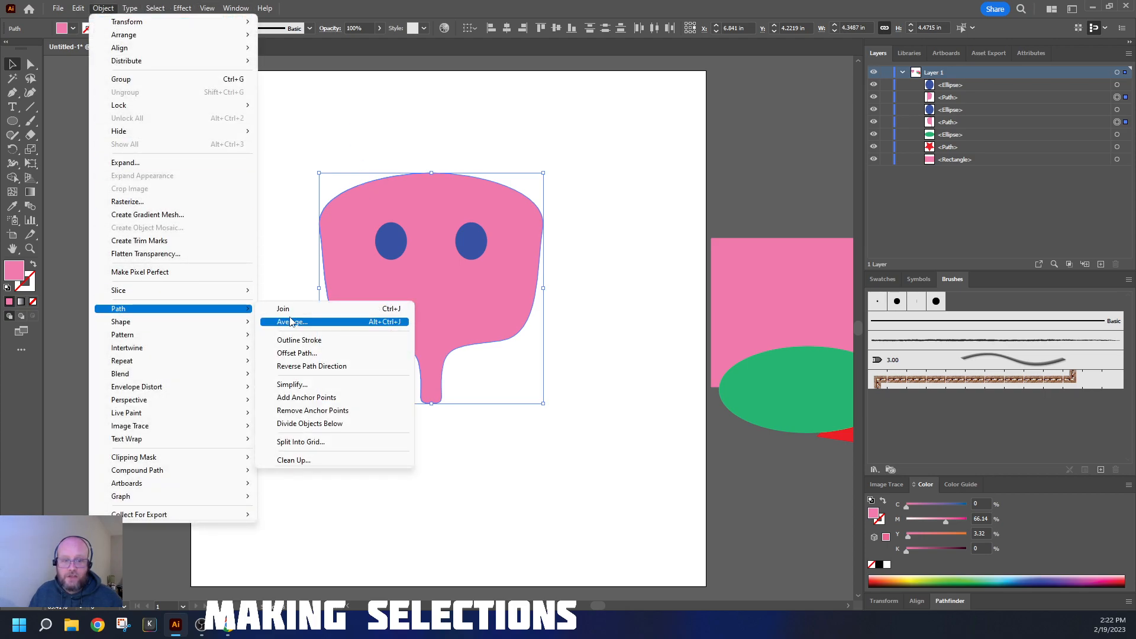
pyautogui.click(290, 321)
pyautogui.click(498, 372)
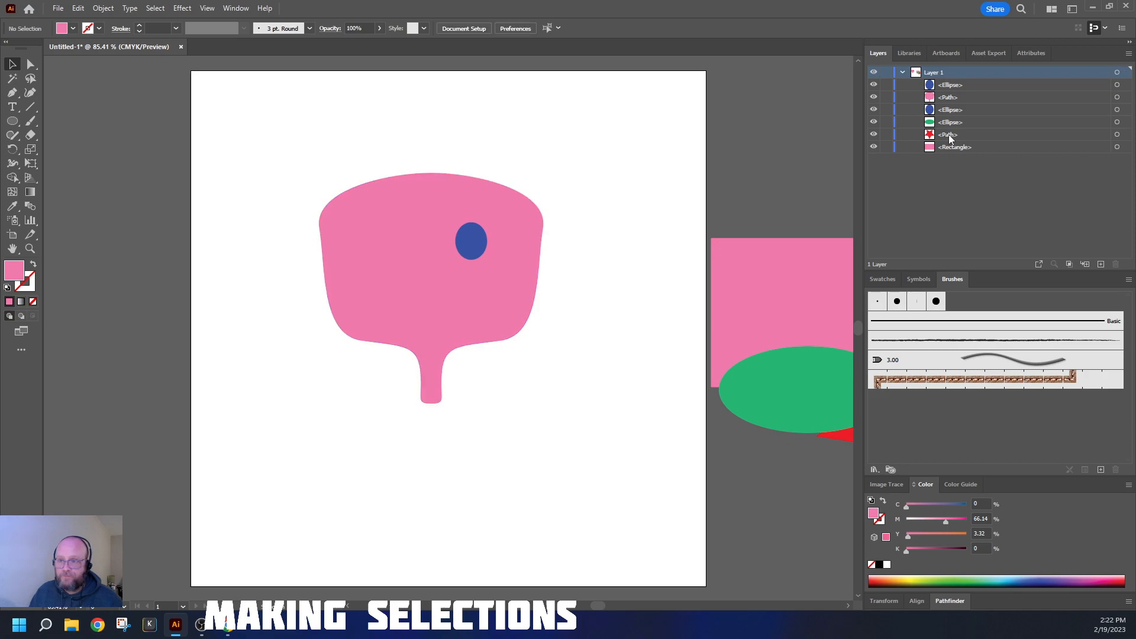
# Step: Send the joined pink path to the bottom of the layer's stacking order, and move the shape slightly down and left
pyautogui.click(490, 257)
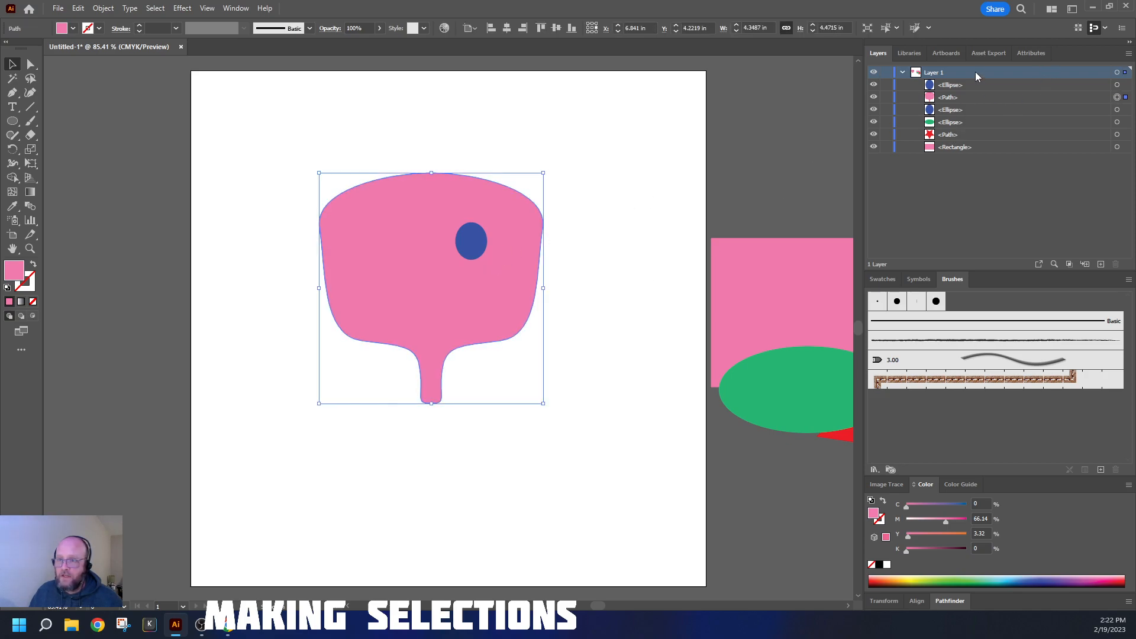
pyautogui.moveTo(953, 98); pyautogui.dragTo(965, 152)
pyautogui.click(637, 232)
pyautogui.moveTo(442, 192); pyautogui.dragTo(450, 267)
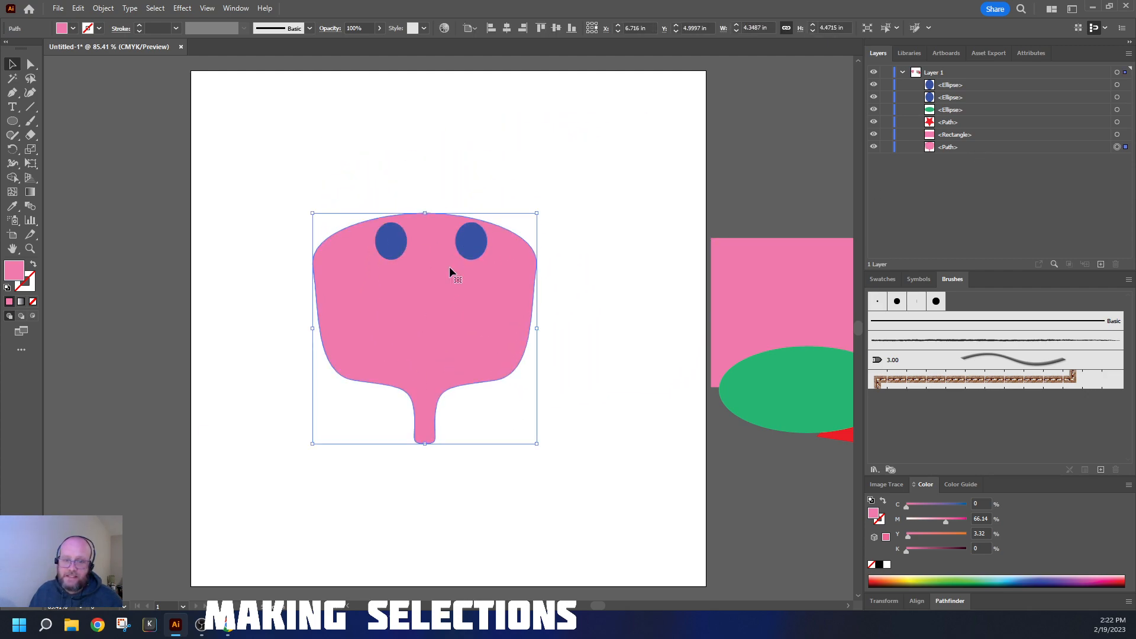
pyautogui.moveTo(417, 312)
pyautogui.mouseDown()
pyautogui.moveTo(439, 330)
pyautogui.moveTo(422, 311)
pyautogui.mouseUp()
# Step: Delete the whole pink face with its eyes, and move the rectangle, ellipse and star back onto the artboard
pyautogui.moveTo(581, 143); pyautogui.dragTo(284, 391)
pyautogui.press('Delete')
pyautogui.moveTo(623, 181)
pyautogui.mouseDown()
pyautogui.moveTo(808, 396)
pyautogui.moveTo(814, 484)
pyautogui.moveTo(795, 368)
pyautogui.moveTo(434, 277)
pyautogui.mouseUp()
pyautogui.click(550, 194)
pyautogui.moveTo(538, 173); pyautogui.dragTo(599, 173)
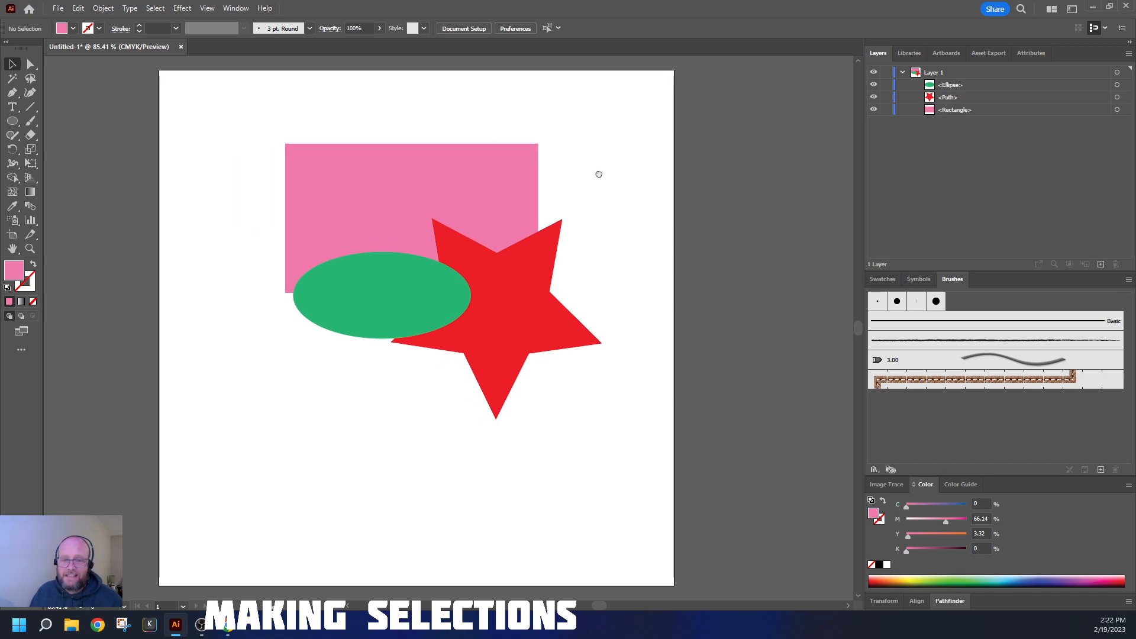
# Step: Move the rectangle and star together slightly left, then marquee-select all three shapes, shift them down and right, and deselect
pyautogui.click(384, 157)
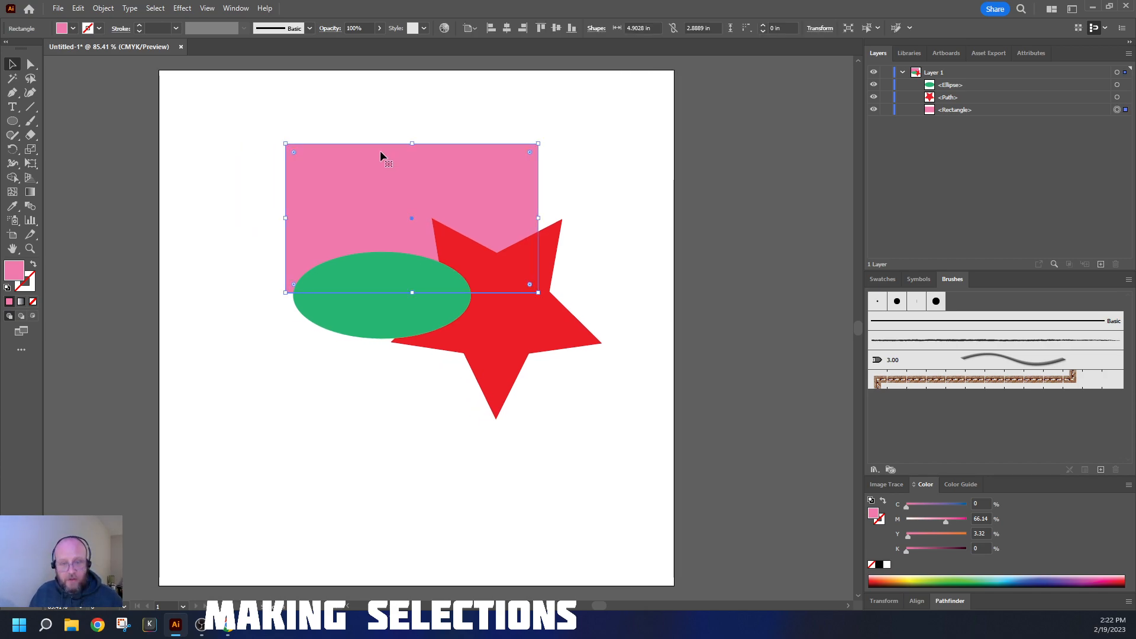
pyautogui.keyDown('shift'); pyautogui.click(516, 329); pyautogui.keyUp('shift')
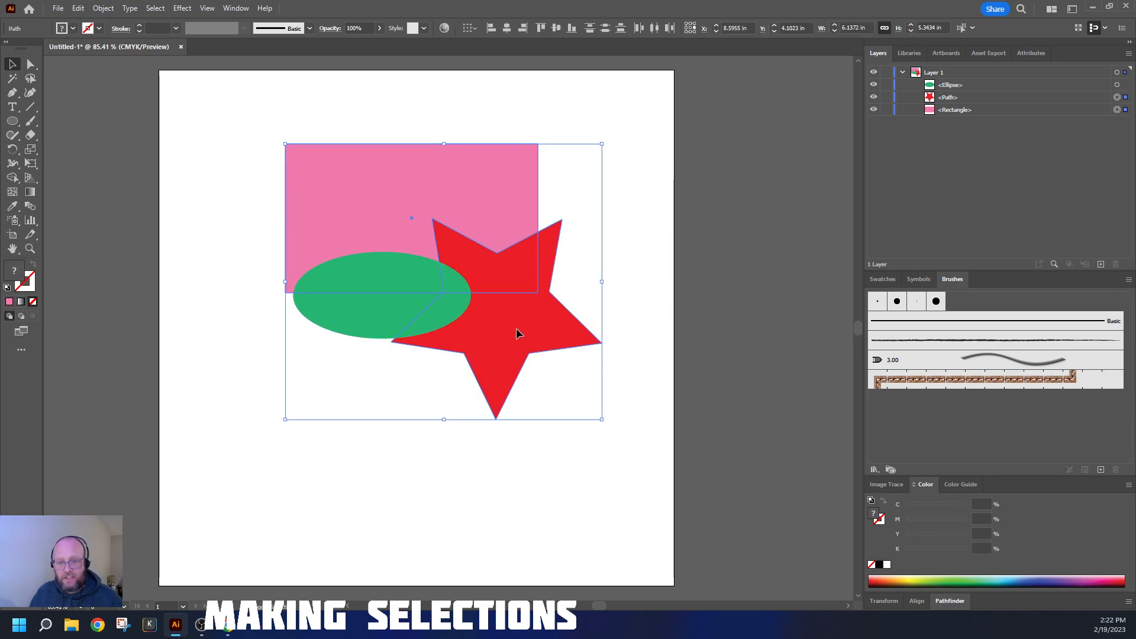
pyautogui.moveTo(512, 345); pyautogui.dragTo(490, 331)
pyautogui.moveTo(659, 135); pyautogui.dragTo(268, 419)
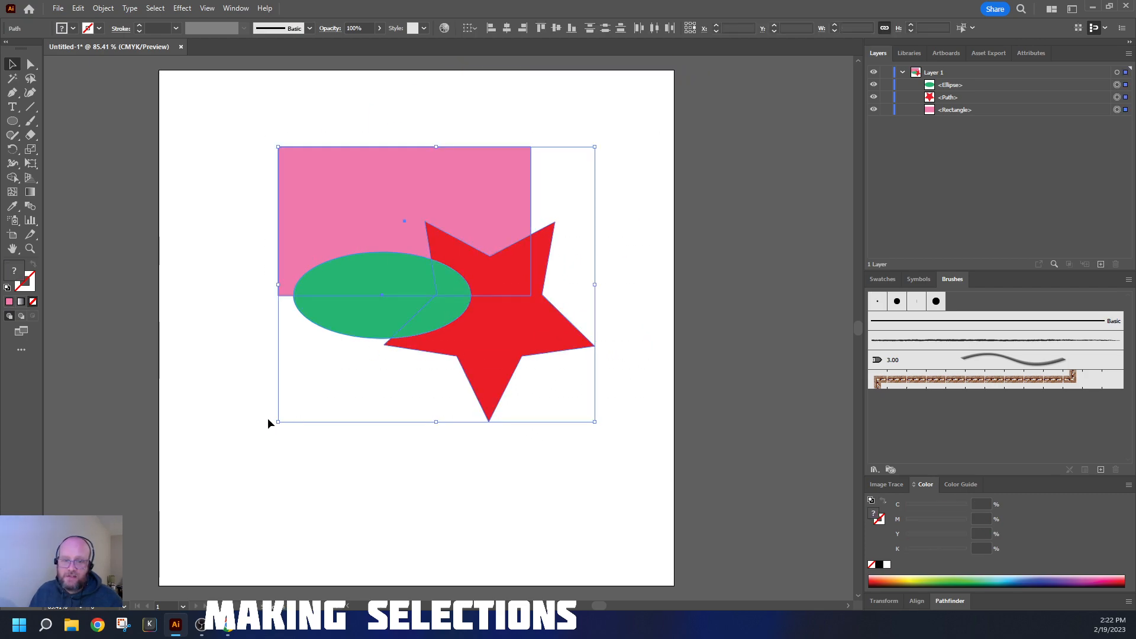
pyautogui.moveTo(375, 308); pyautogui.dragTo(393, 330)
pyautogui.click(653, 252)
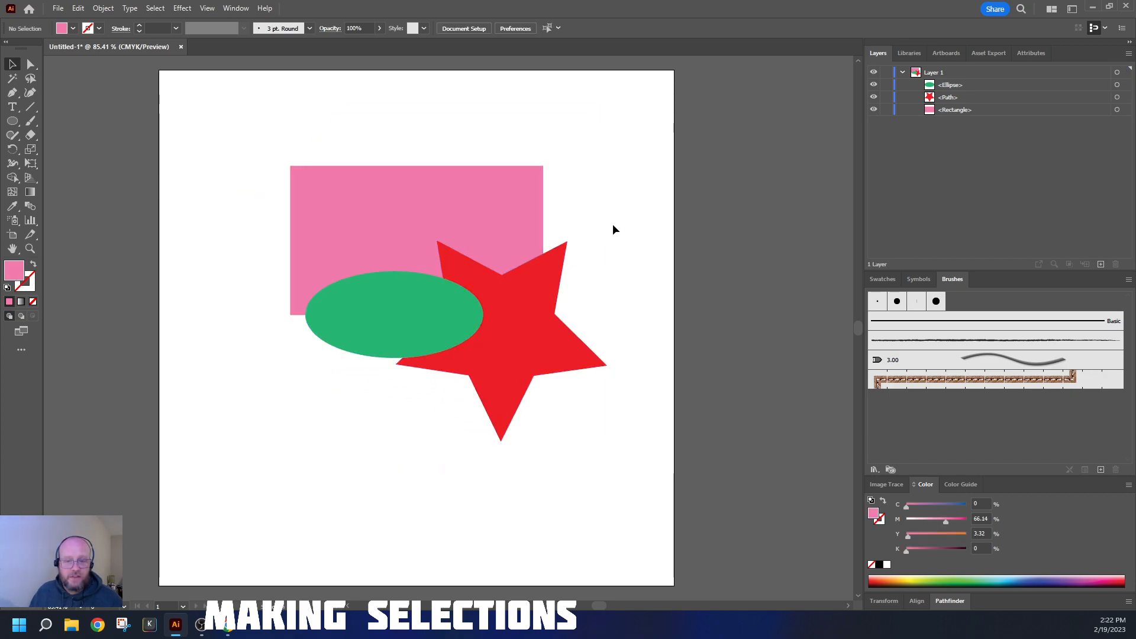
# Step: Select the ellipse and star and move them off the artboard's lower-right edge, then move the rectangle down toward the artboard's middle
pyautogui.click(30, 65)
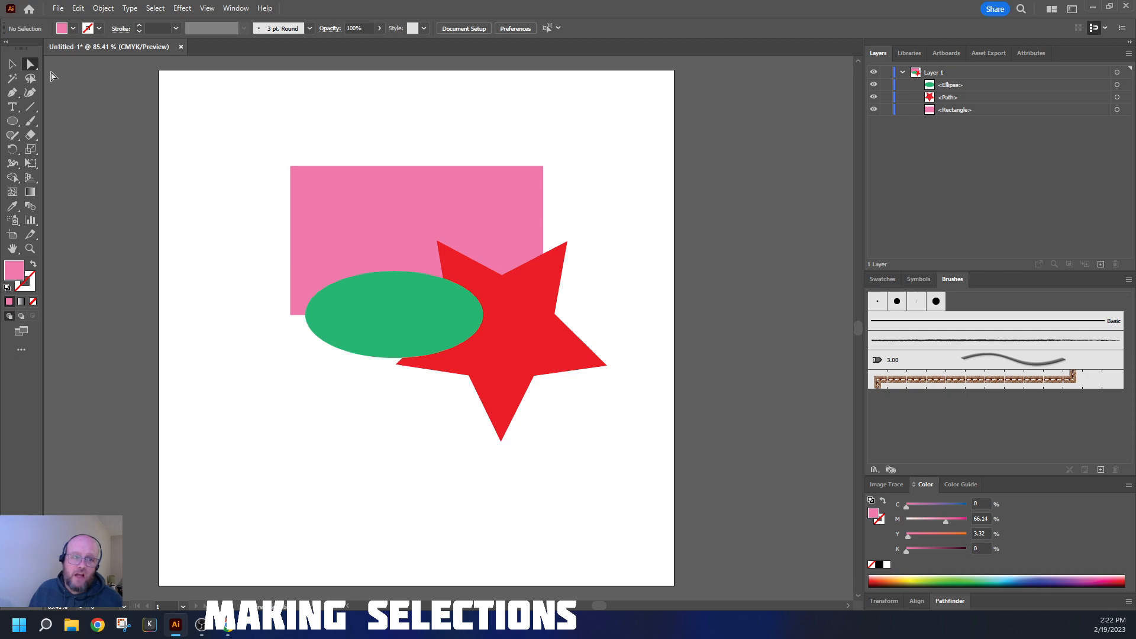
pyautogui.click(9, 64)
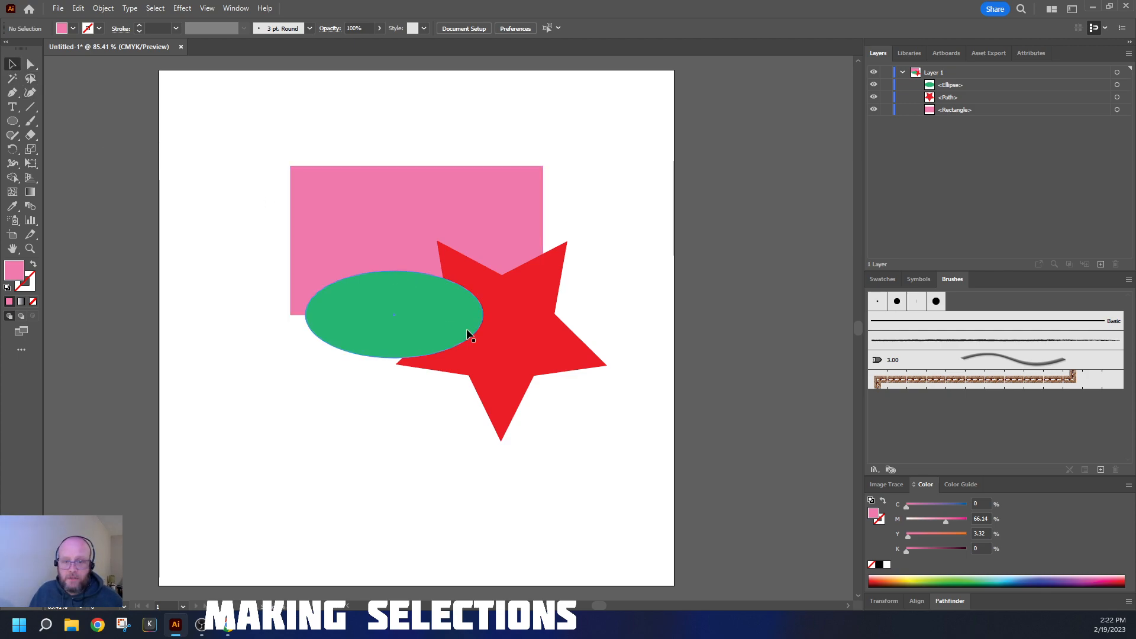
pyautogui.moveTo(646, 365); pyautogui.dragTo(406, 413)
pyautogui.moveTo(402, 344); pyautogui.dragTo(759, 528)
pyautogui.moveTo(401, 225); pyautogui.dragTo(403, 285)
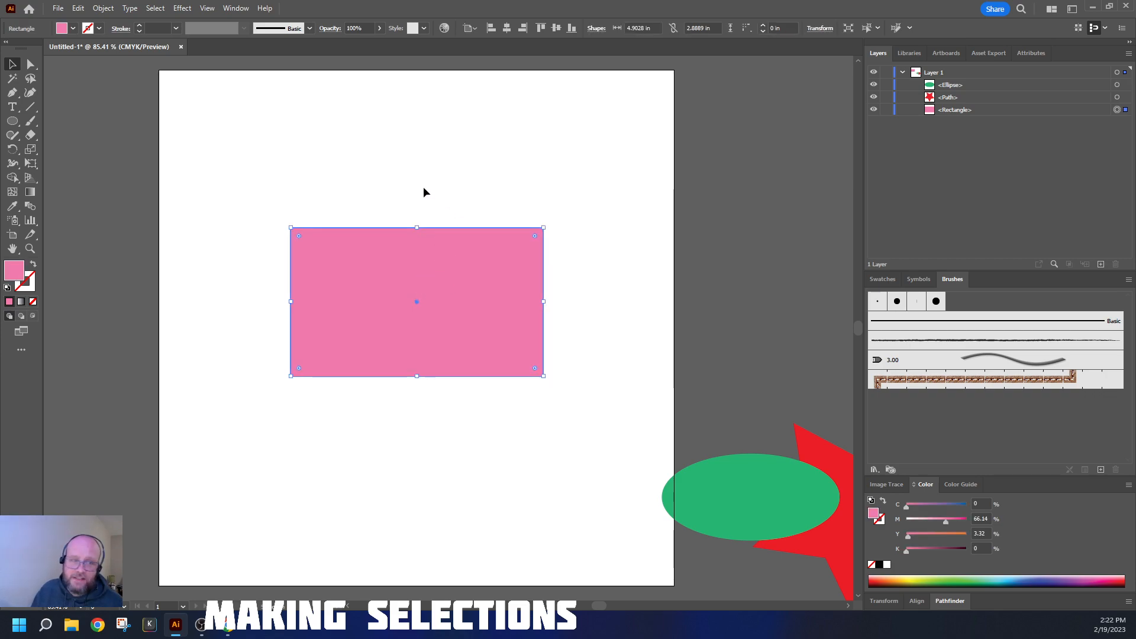
# Step: Slant the rectangle into a parallelogram by moving only its top edge down and left with the Direct Selection tool
pyautogui.click(30, 64)
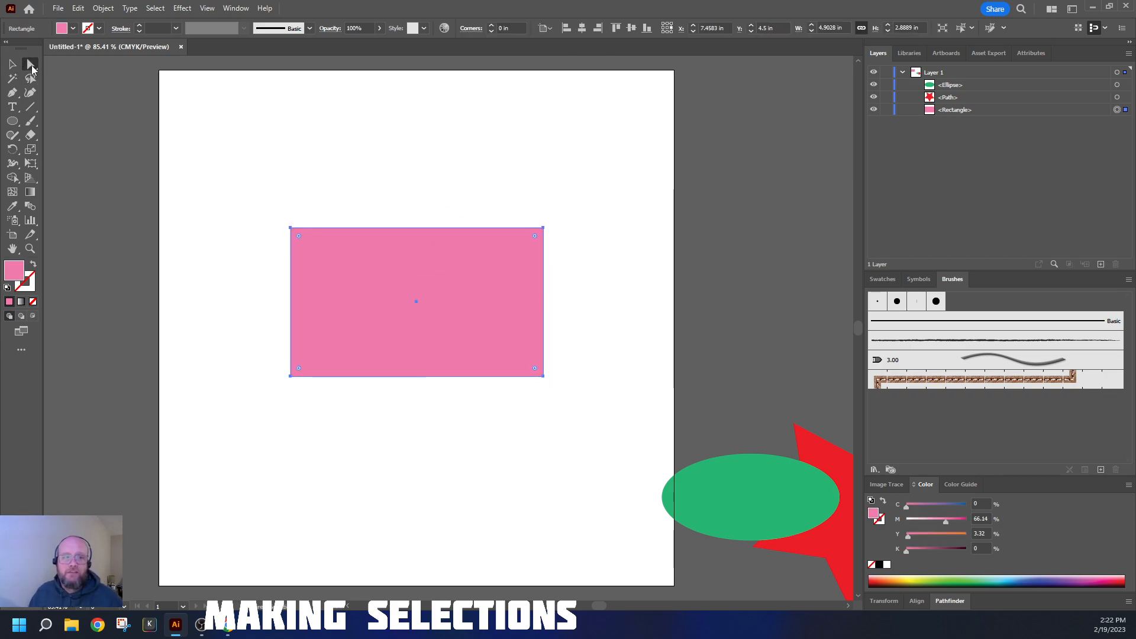
pyautogui.click(323, 173)
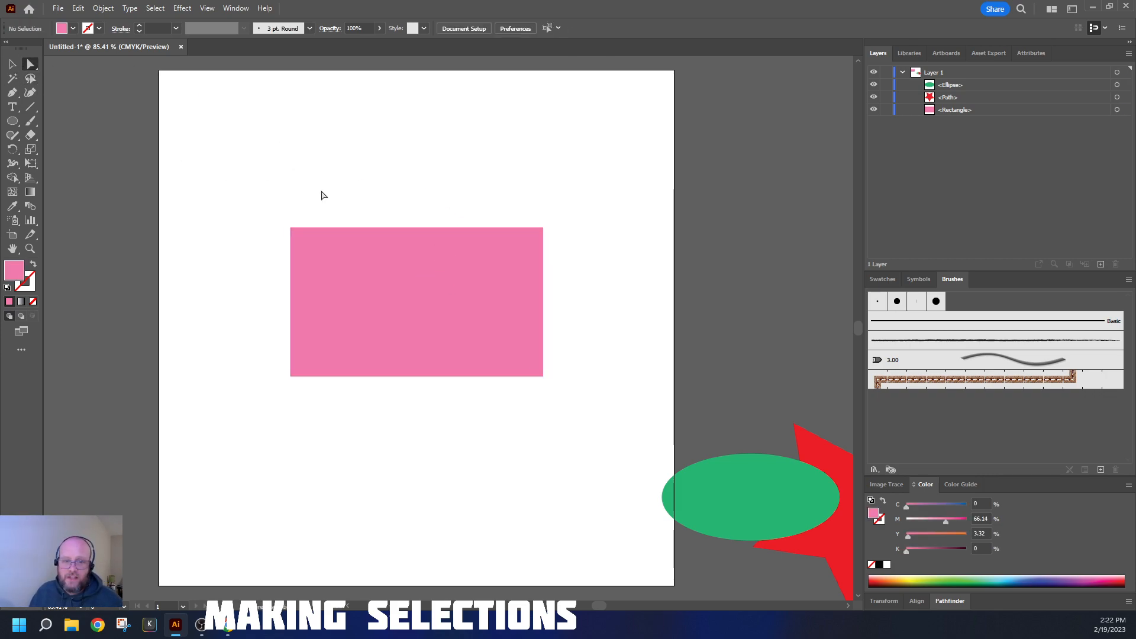
pyautogui.click(374, 228)
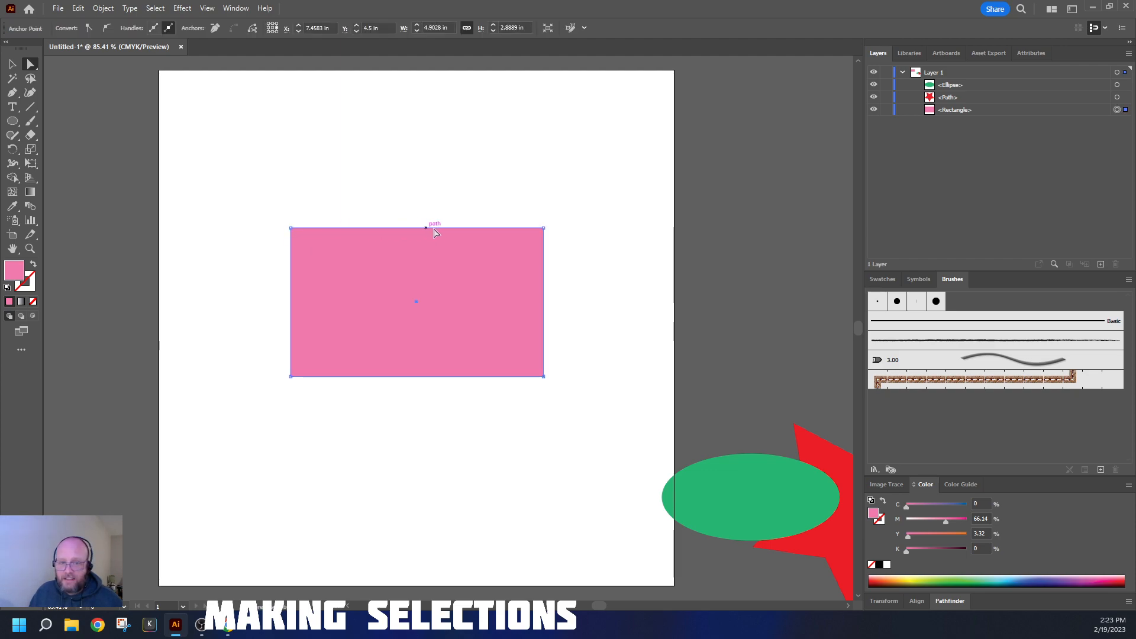
pyautogui.moveTo(417, 229); pyautogui.dragTo(390, 276)
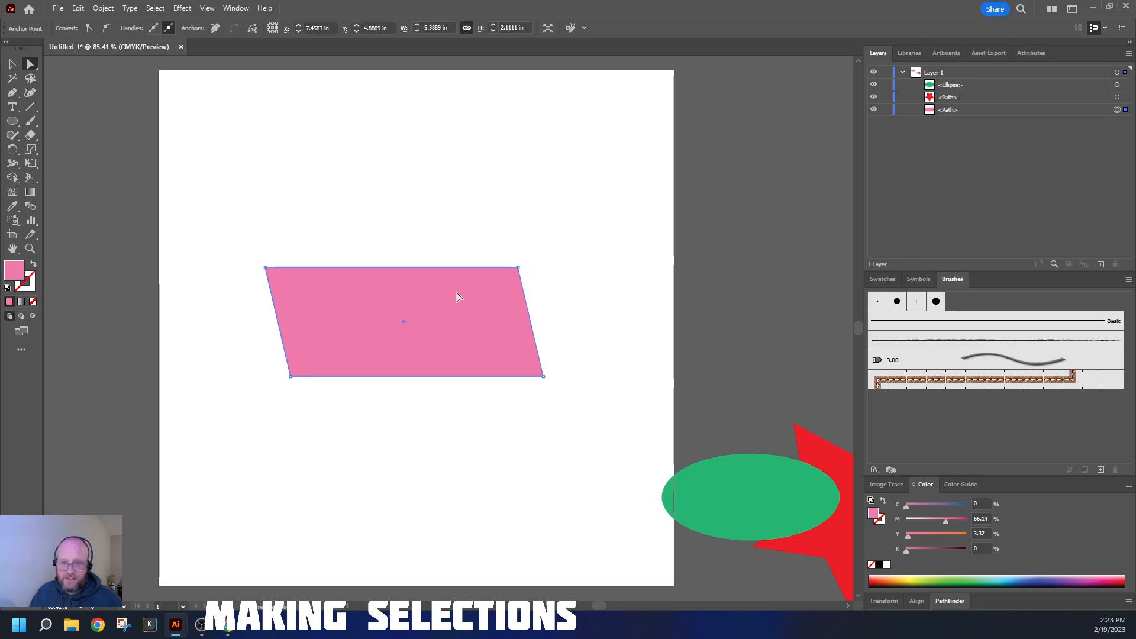
# Step: Move the parallelogram's upper-right corner anchor up and slightly right, and shift its right edge down and left
pyautogui.click(517, 269)
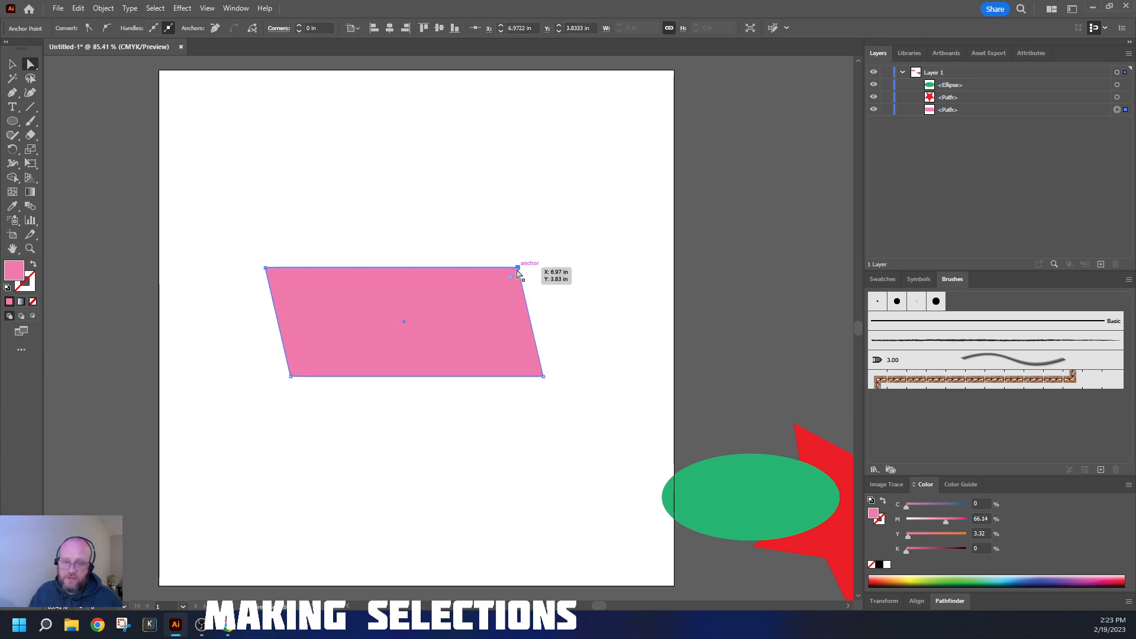
pyautogui.moveTo(517, 269); pyautogui.dragTo(533, 207)
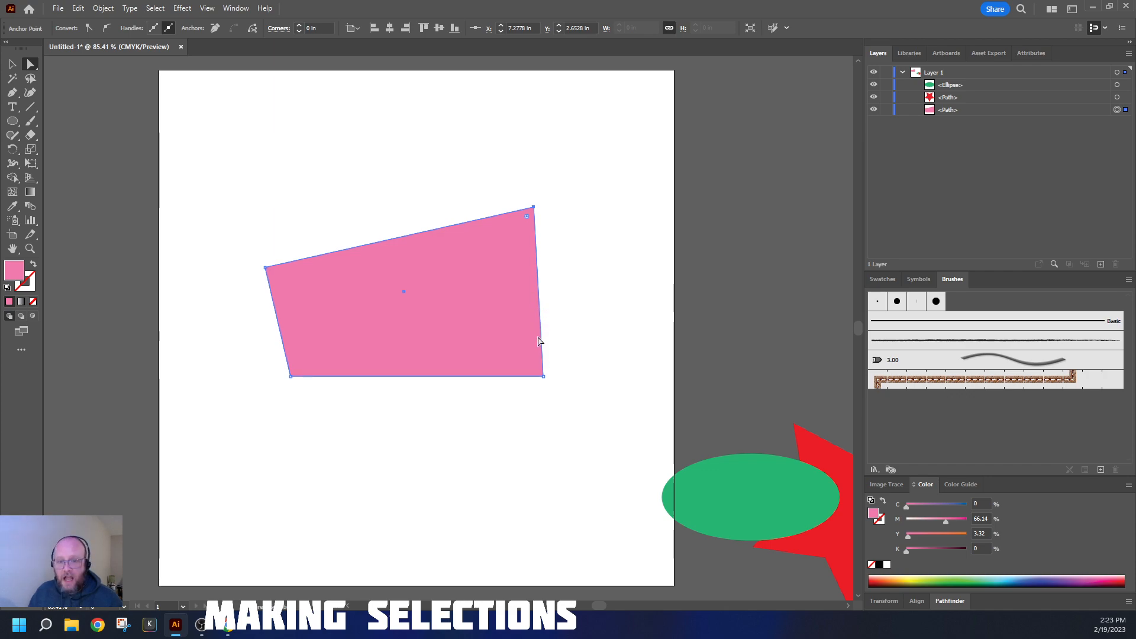
pyautogui.click(544, 373)
pyautogui.moveTo(538, 276); pyautogui.dragTo(500, 305)
pyautogui.moveTo(498, 243); pyautogui.dragTo(499, 250)
# Step: Move the pink shape's lower-right corner anchor outward to the right, deselect the shape, and return to the Selection tool
pyautogui.moveTo(506, 412); pyautogui.dragTo(559, 410)
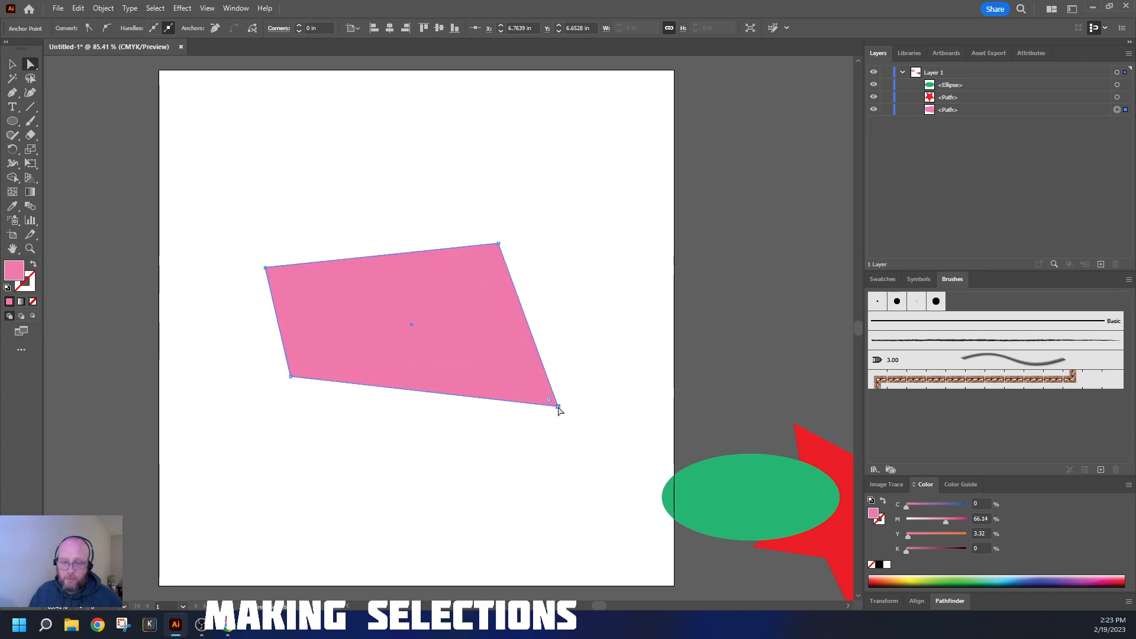
pyautogui.click(115, 96)
pyautogui.click(13, 63)
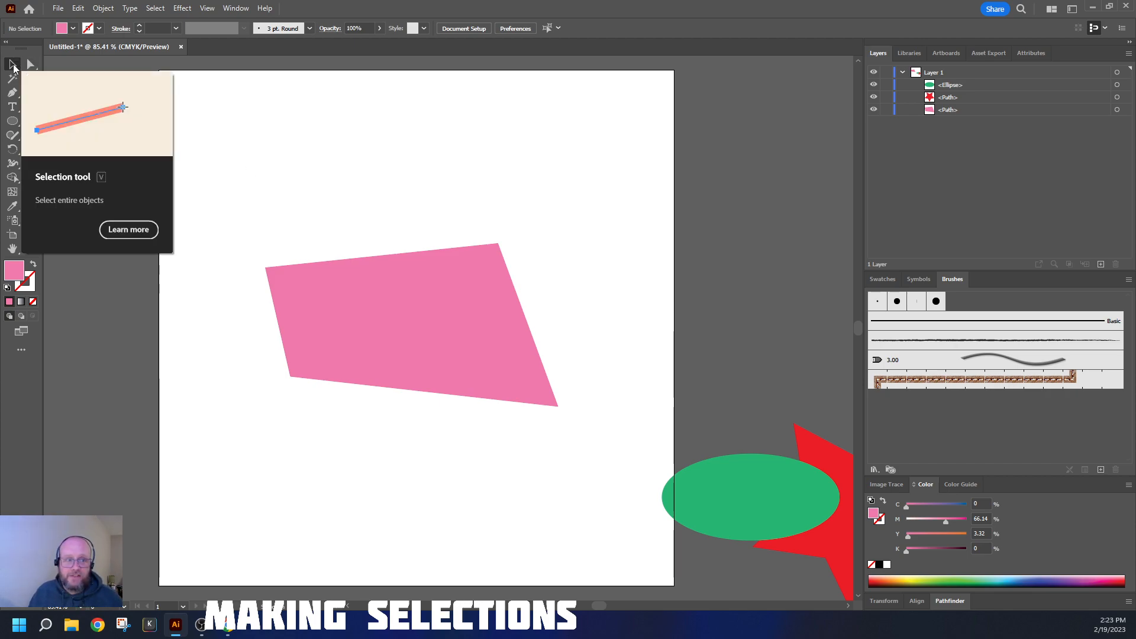
pyautogui.press('ctrl')
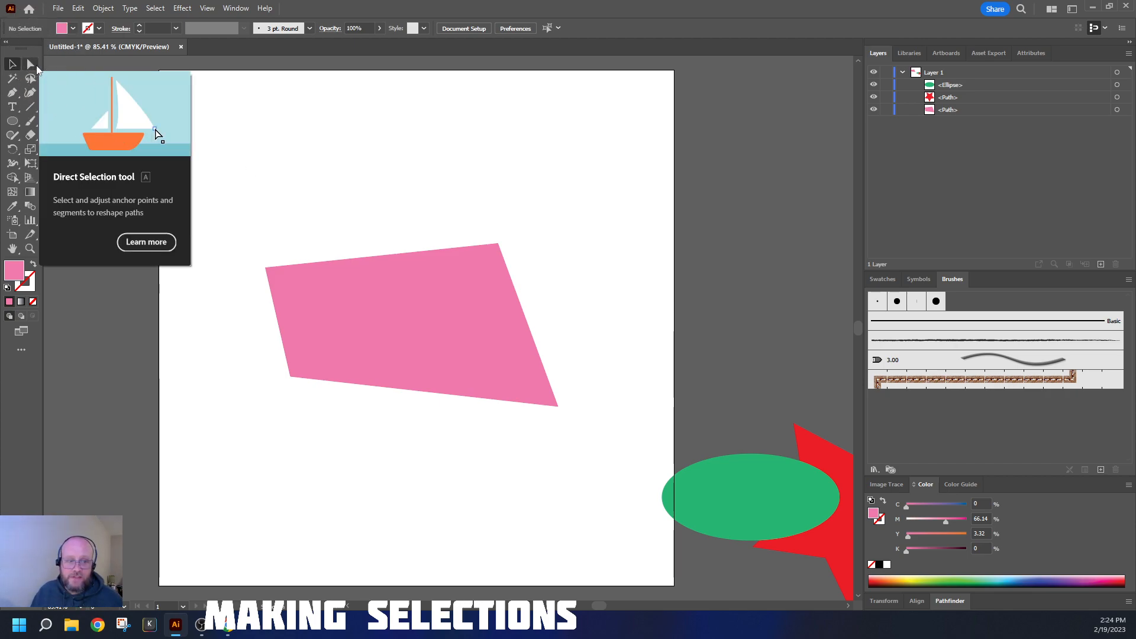